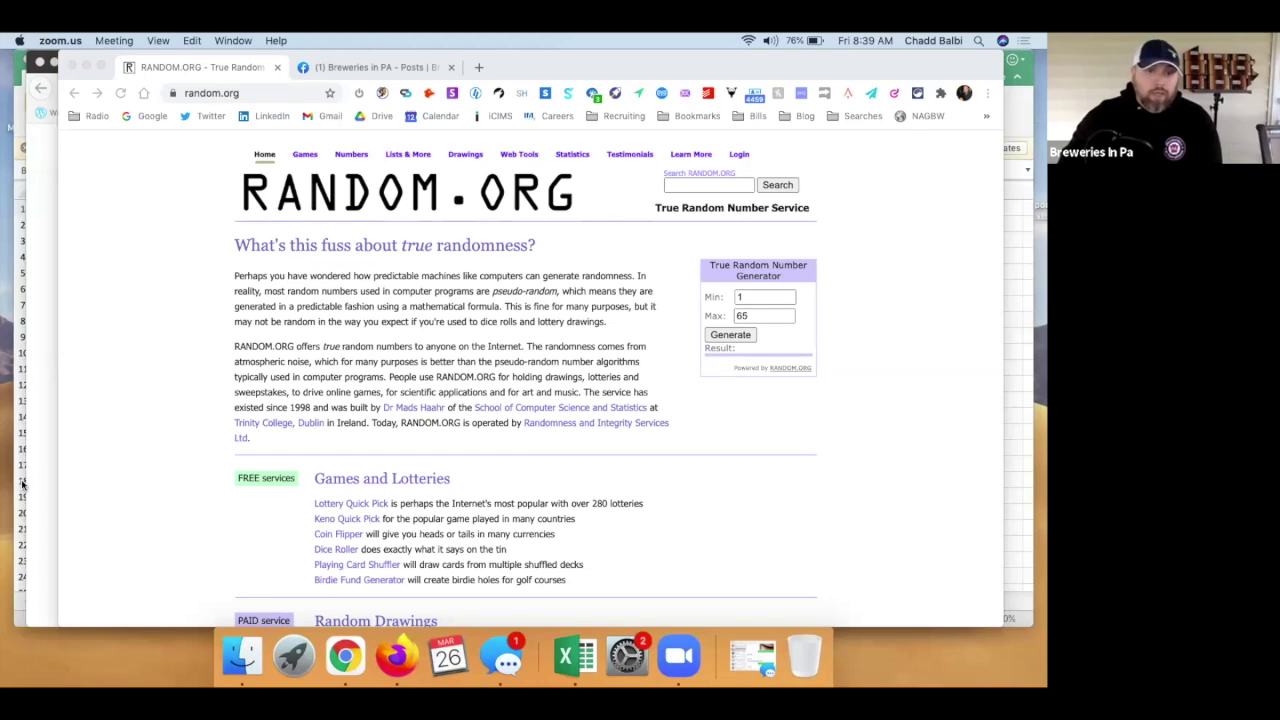
Step: Bring the BIB Orders spreadsheet to the front of the shared screen
{"action": "left_click", "coordinate": [22, 484]}
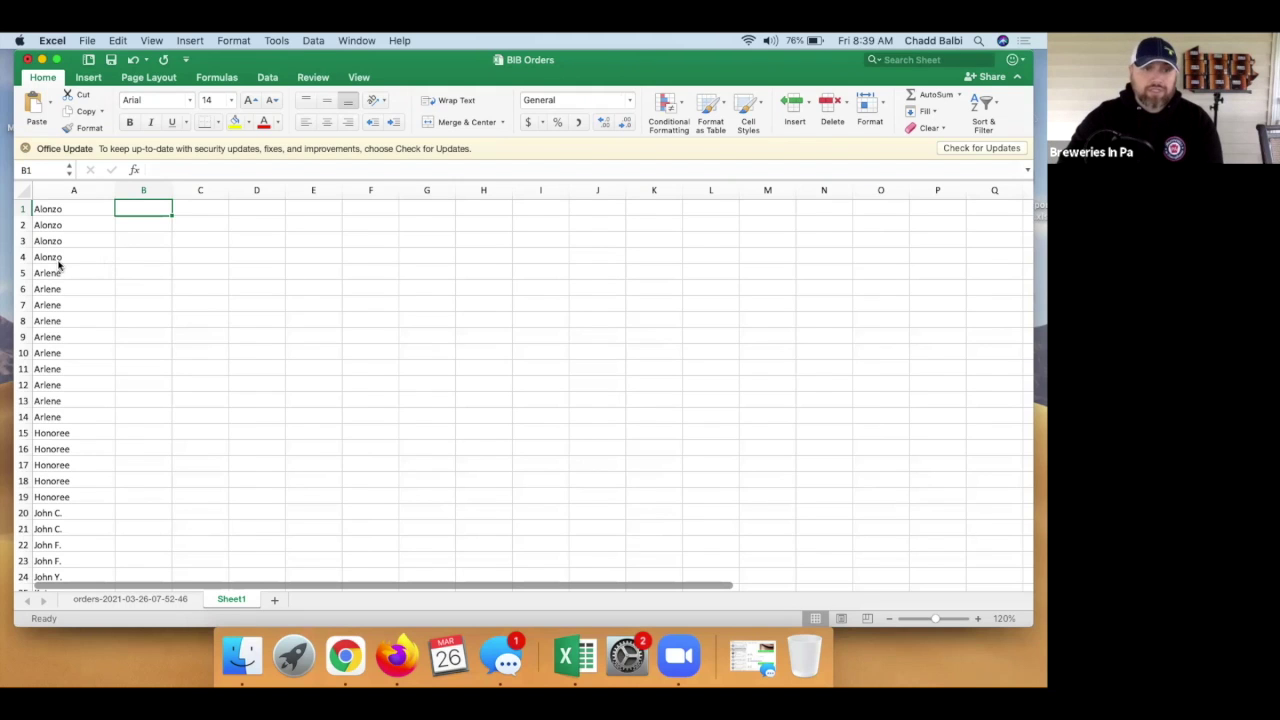
Step: Scroll down through the column A entrant names and back up
{"action": "scroll", "coordinate": [60, 265], "scroll_direction": "down", "scroll_amount": 1}
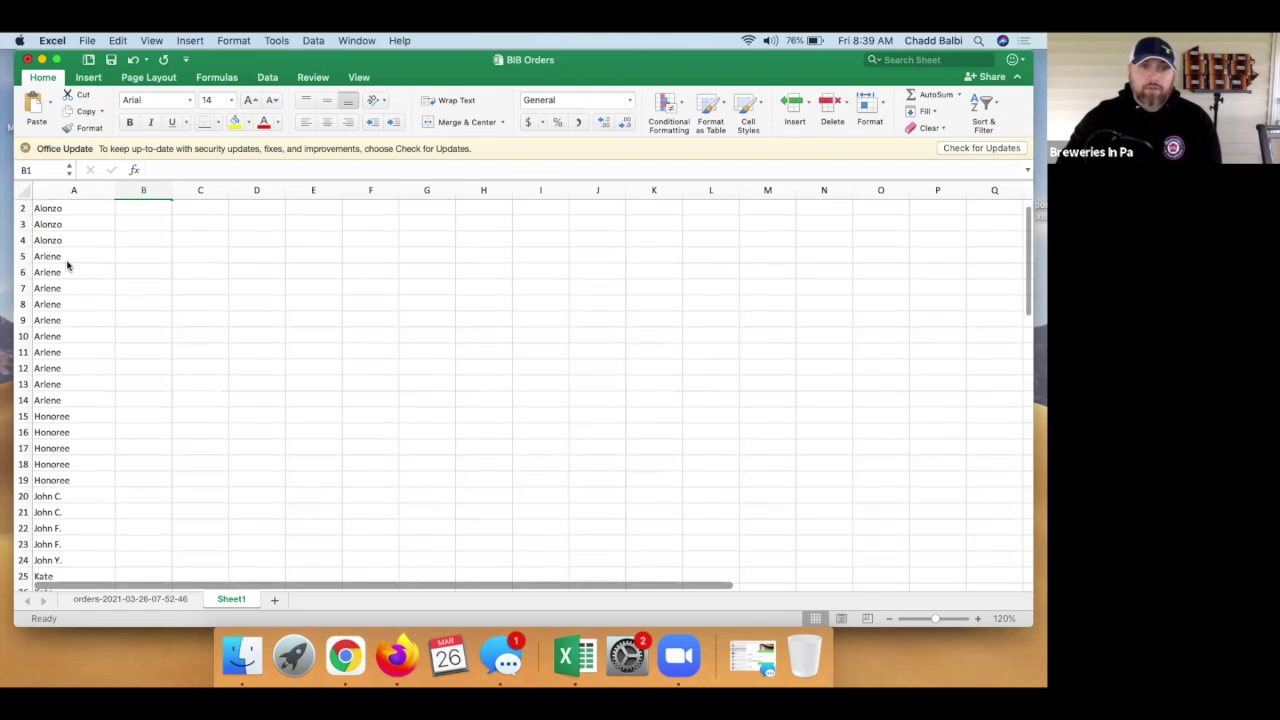
{"action": "scroll", "coordinate": [67, 265], "scroll_direction": "down", "scroll_amount": 1}
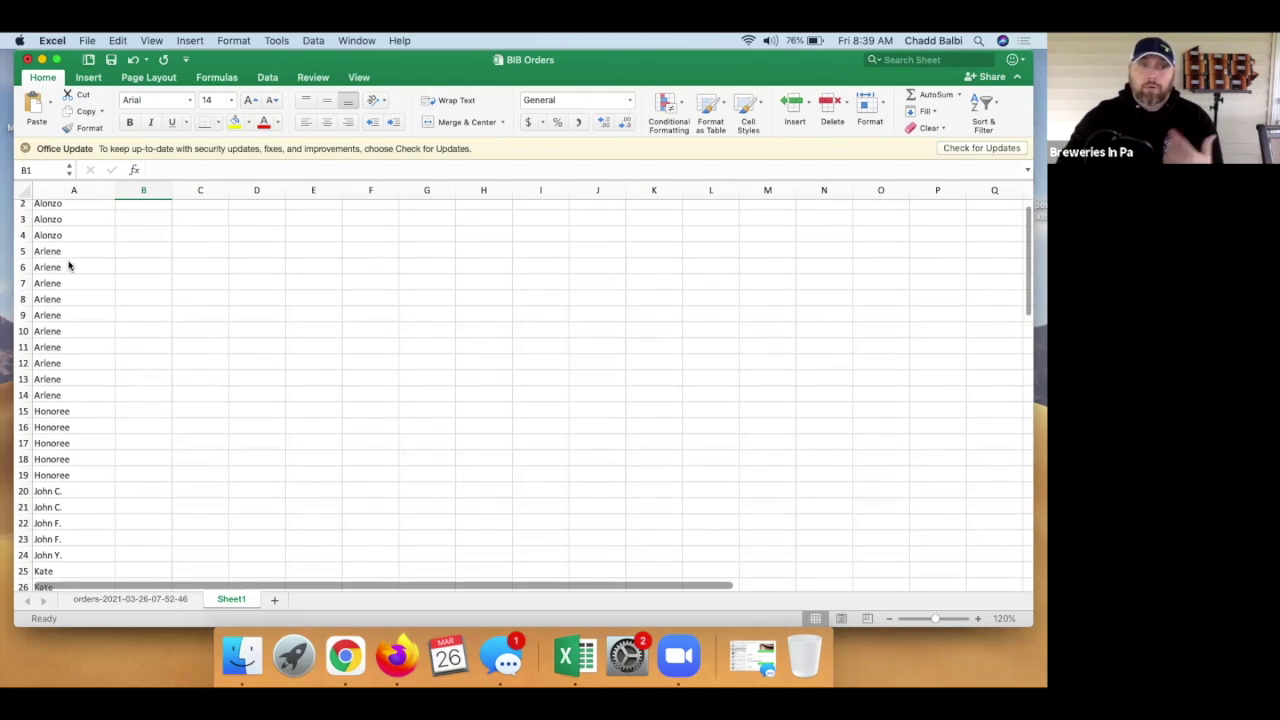
{"action": "scroll", "coordinate": [68, 265], "scroll_direction": "down", "scroll_amount": 1}
{"action": "scroll", "coordinate": [70, 265], "scroll_direction": "down", "scroll_amount": 1}
{"action": "scroll", "coordinate": [70, 265], "scroll_direction": "down", "scroll_amount": 2}
{"action": "scroll", "coordinate": [70, 266], "scroll_direction": "down", "scroll_amount": 4}
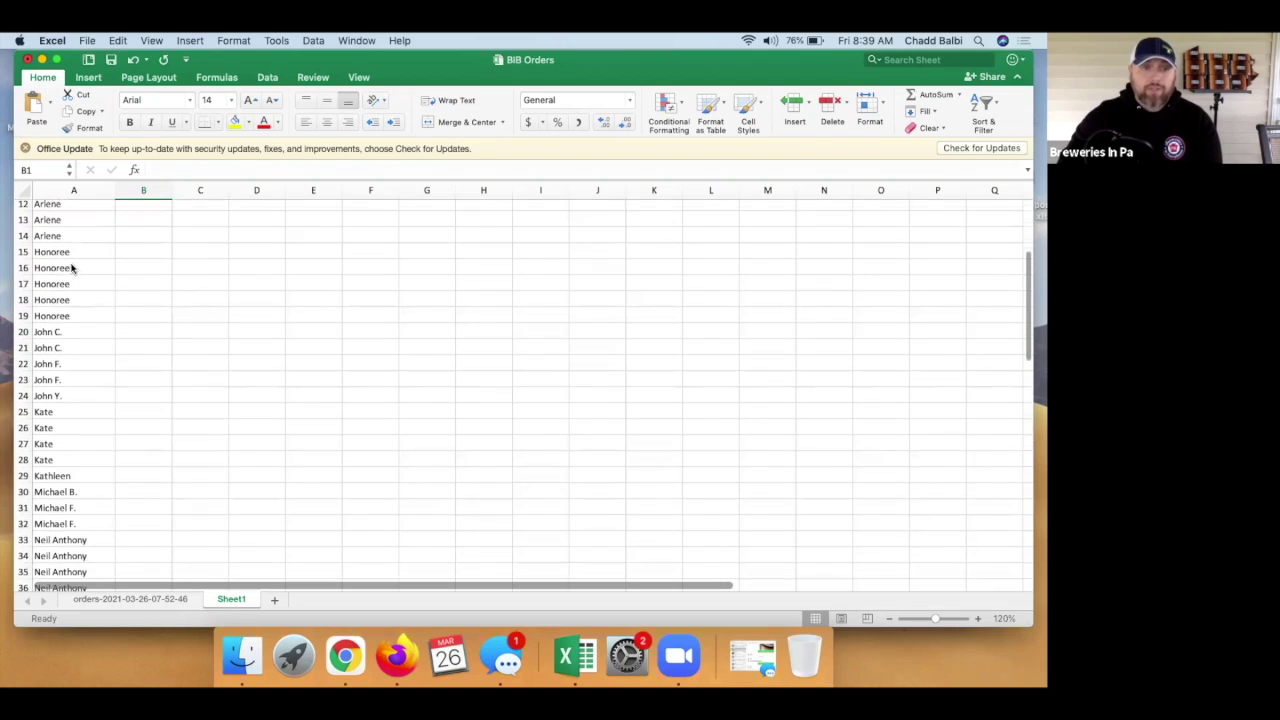
{"action": "scroll", "coordinate": [71, 267], "scroll_direction": "down", "scroll_amount": 3}
{"action": "scroll", "coordinate": [71, 269], "scroll_direction": "down", "scroll_amount": 4}
{"action": "scroll", "coordinate": [71, 268], "scroll_direction": "down", "scroll_amount": 4}
{"action": "scroll", "coordinate": [71, 268], "scroll_direction": "down", "scroll_amount": 2}
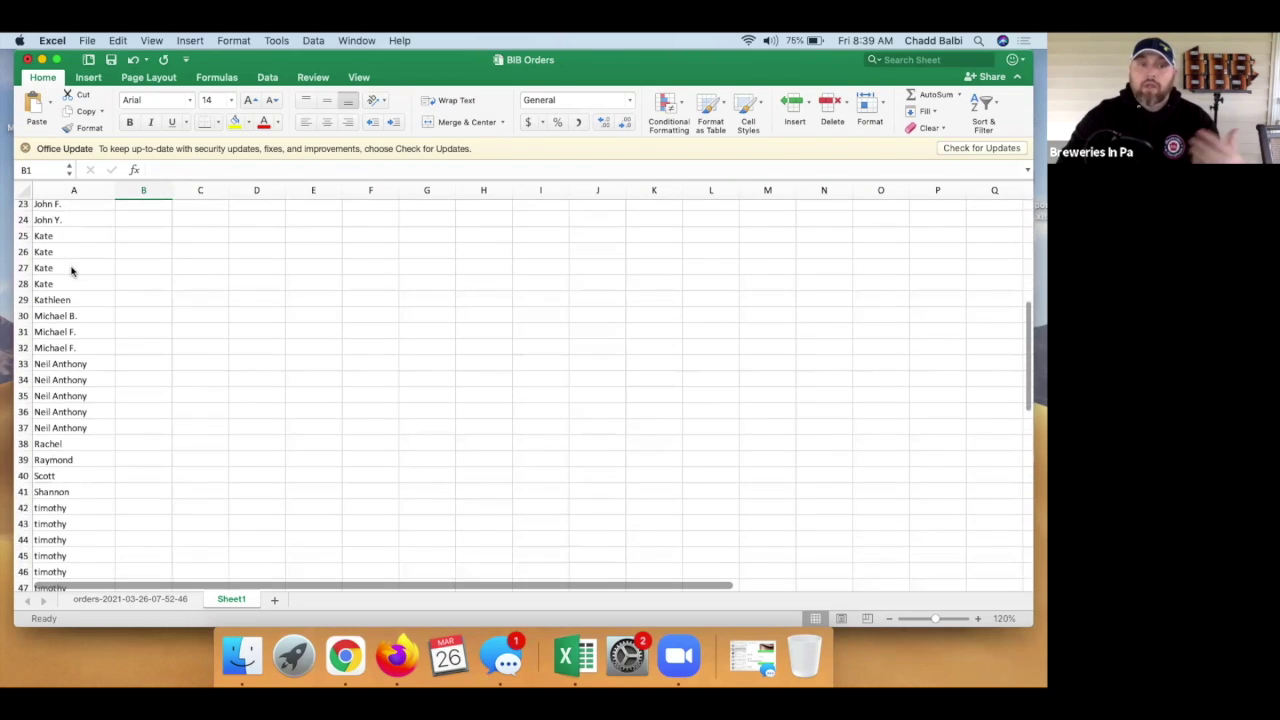
{"action": "scroll", "coordinate": [71, 268], "scroll_direction": "down", "scroll_amount": 3}
{"action": "scroll", "coordinate": [71, 268], "scroll_direction": "down", "scroll_amount": 3}
{"action": "scroll", "coordinate": [72, 268], "scroll_direction": "down", "scroll_amount": 3}
{"action": "scroll", "coordinate": [73, 272], "scroll_direction": "down", "scroll_amount": 4}
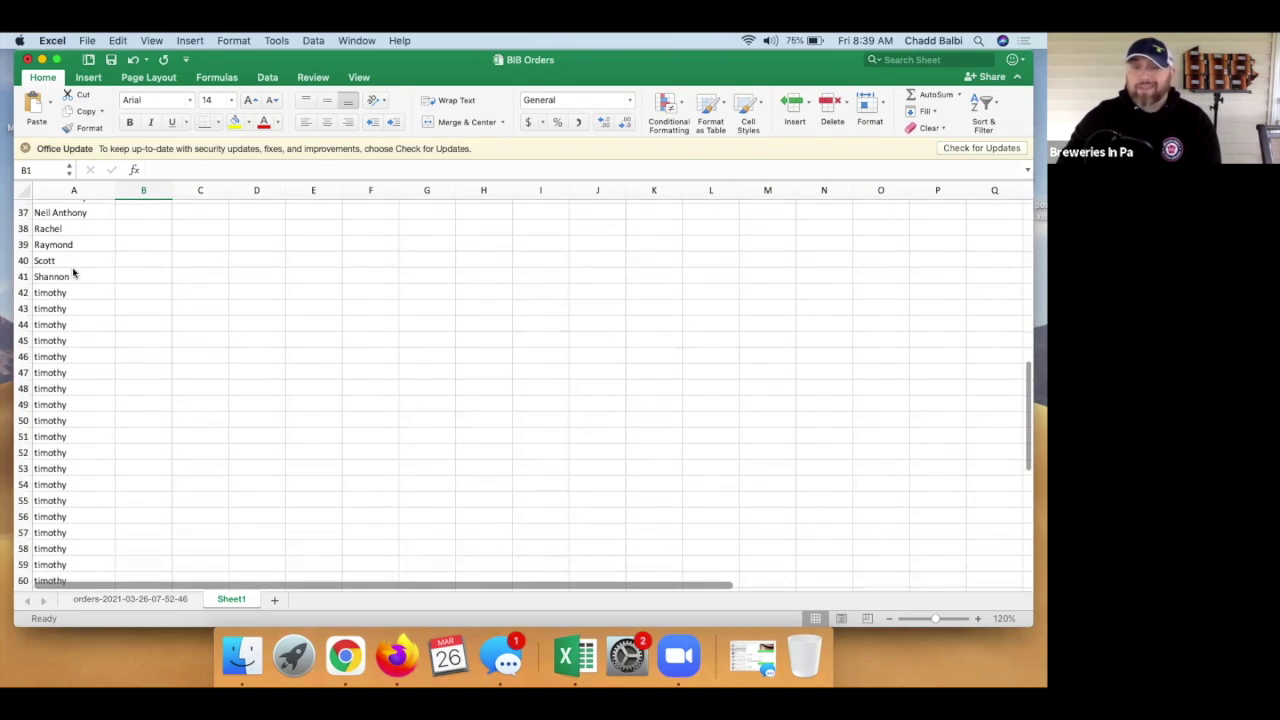
{"action": "scroll", "coordinate": [72, 272], "scroll_direction": "down", "scroll_amount": 2}
{"action": "scroll", "coordinate": [73, 272], "scroll_direction": "down", "scroll_amount": 1}
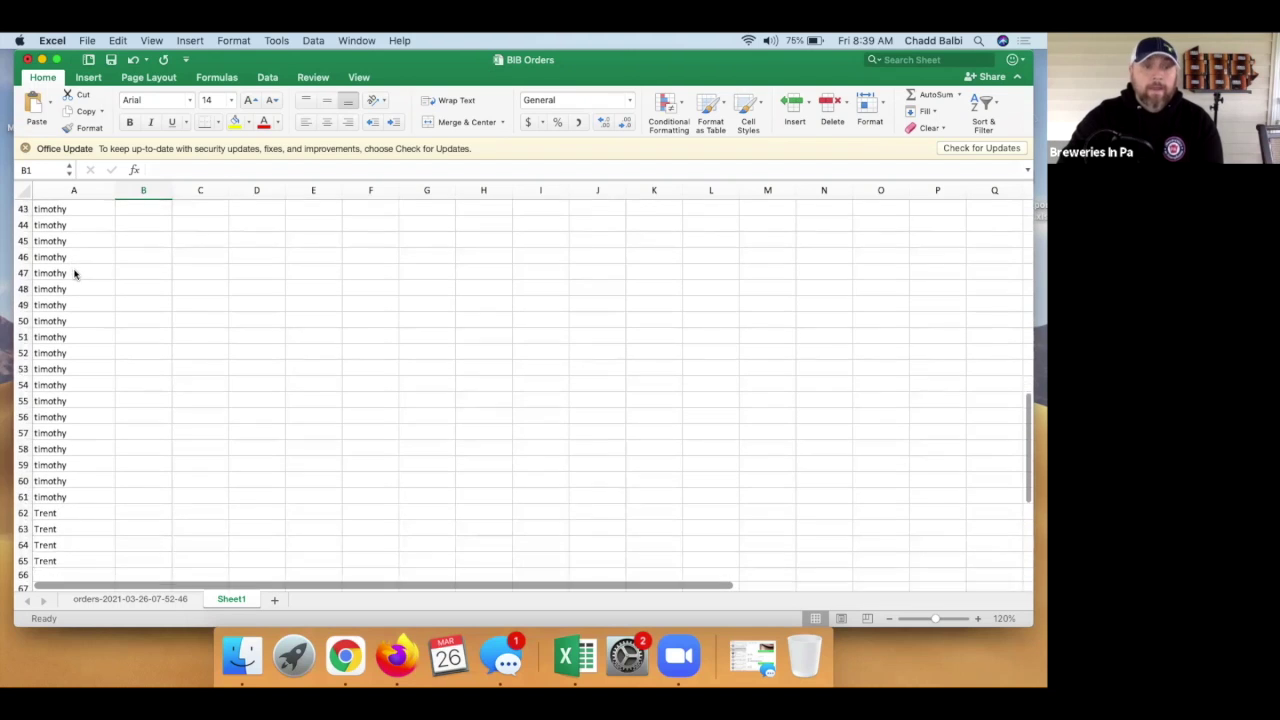
{"action": "scroll", "coordinate": [75, 273], "scroll_direction": "down", "scroll_amount": 2}
{"action": "scroll", "coordinate": [75, 273], "scroll_direction": "up", "scroll_amount": 3}
{"action": "scroll", "coordinate": [75, 273], "scroll_direction": "up", "scroll_amount": 10}
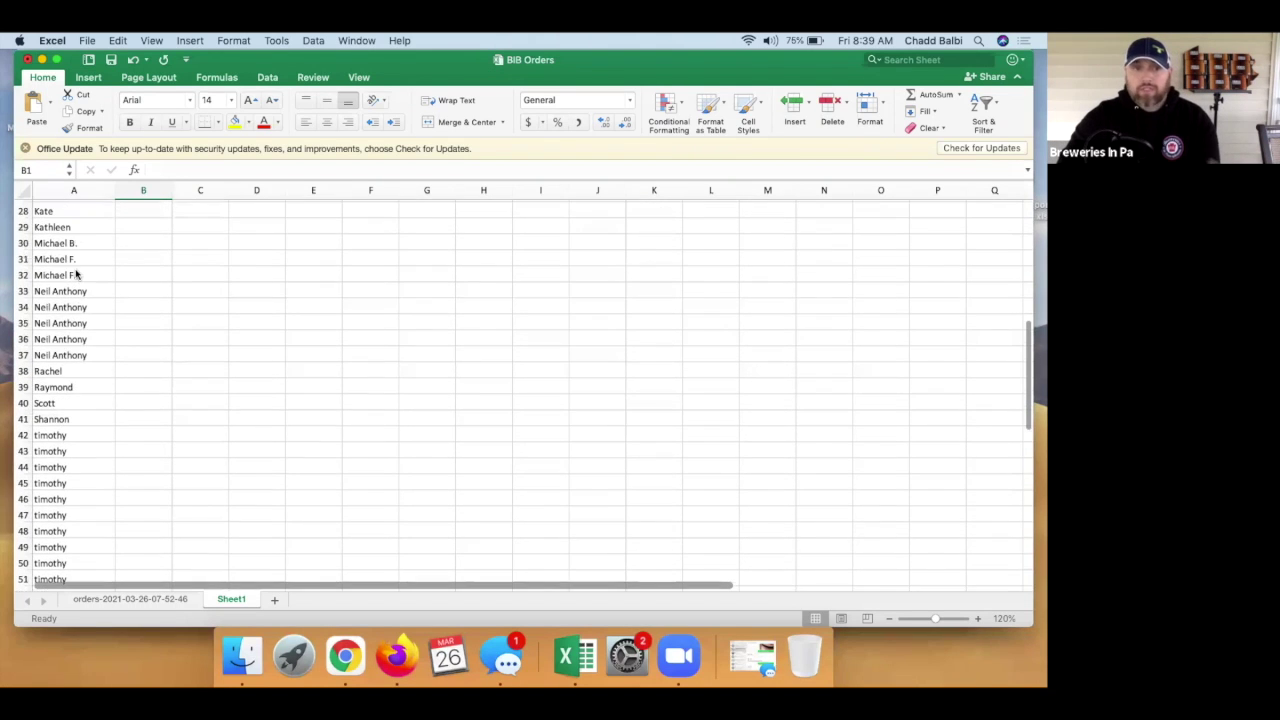
{"action": "scroll", "coordinate": [75, 273], "scroll_direction": "up", "scroll_amount": 5}
{"action": "scroll", "coordinate": [75, 273], "scroll_direction": "up", "scroll_amount": 4}
{"action": "scroll", "coordinate": [74, 274], "scroll_direction": "up", "scroll_amount": 2}
{"action": "scroll", "coordinate": [74, 273], "scroll_direction": "up", "scroll_amount": 2}
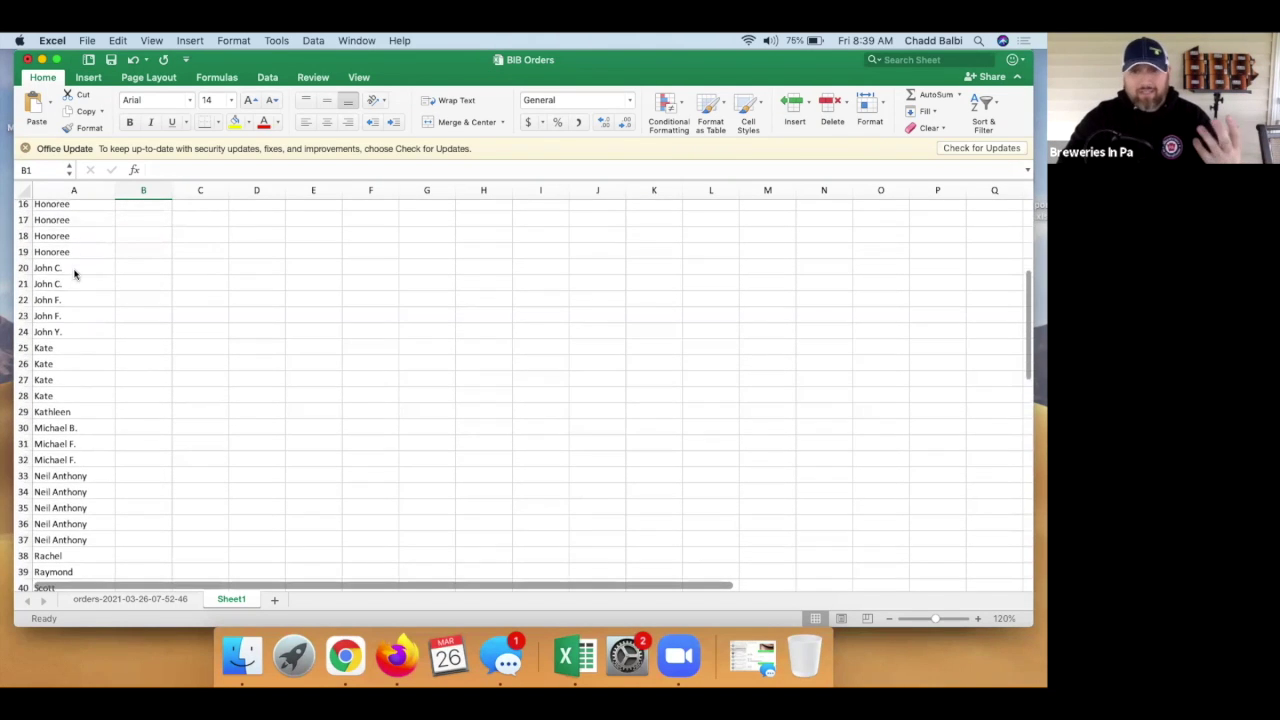
{"action": "scroll", "coordinate": [74, 273], "scroll_direction": "up", "scroll_amount": 4}
{"action": "scroll", "coordinate": [70, 310], "scroll_direction": "up", "scroll_amount": 1}
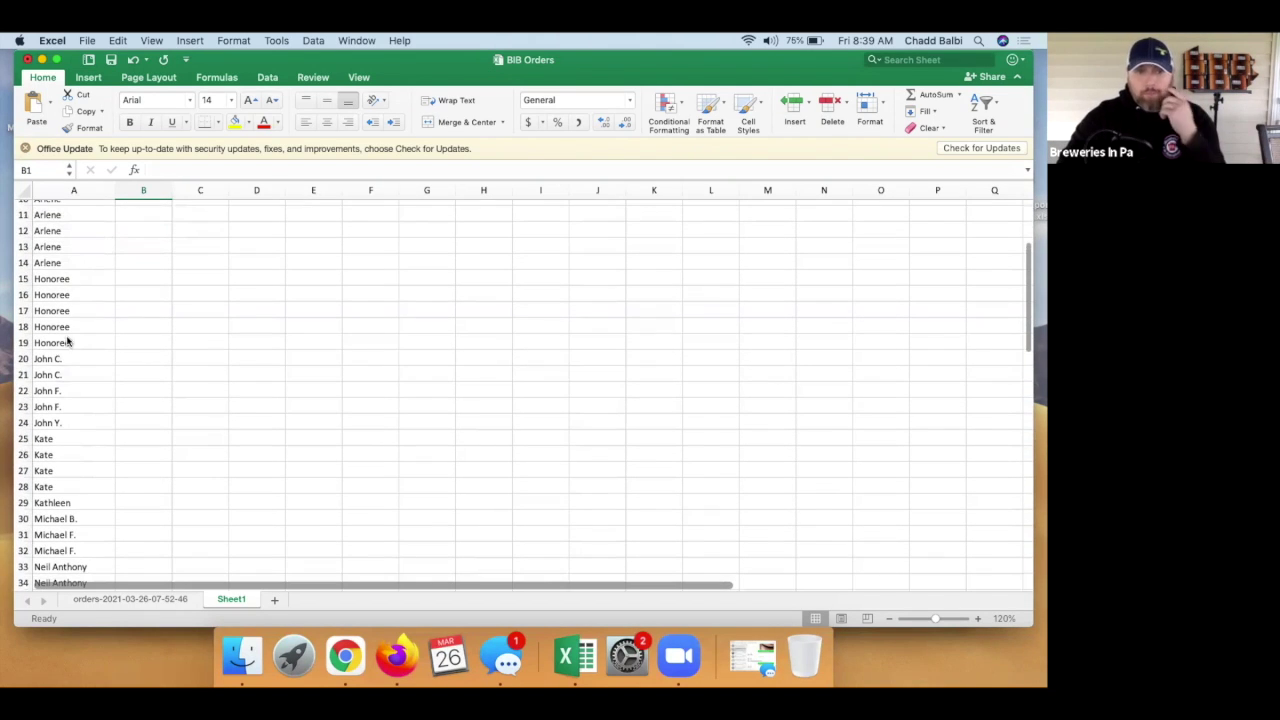
{"action": "left_click", "coordinate": [67, 408]}
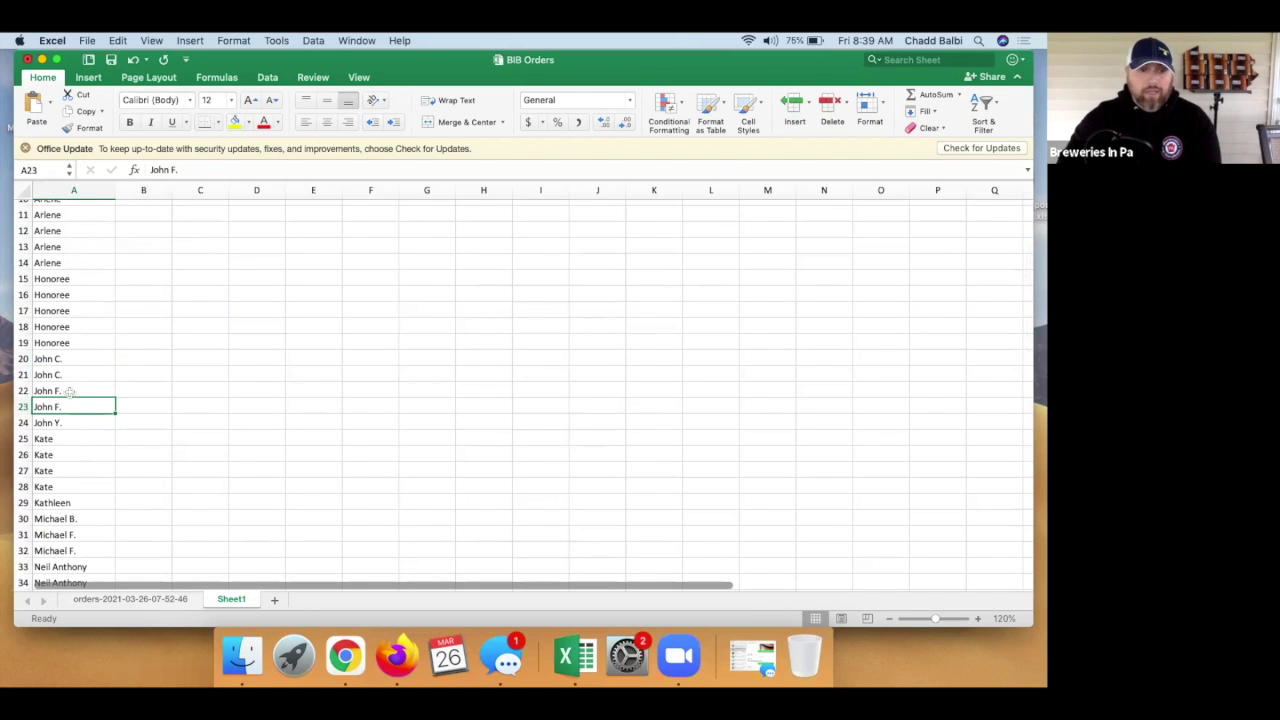
{"action": "scroll", "coordinate": [69, 391], "scroll_direction": "down", "scroll_amount": 1}
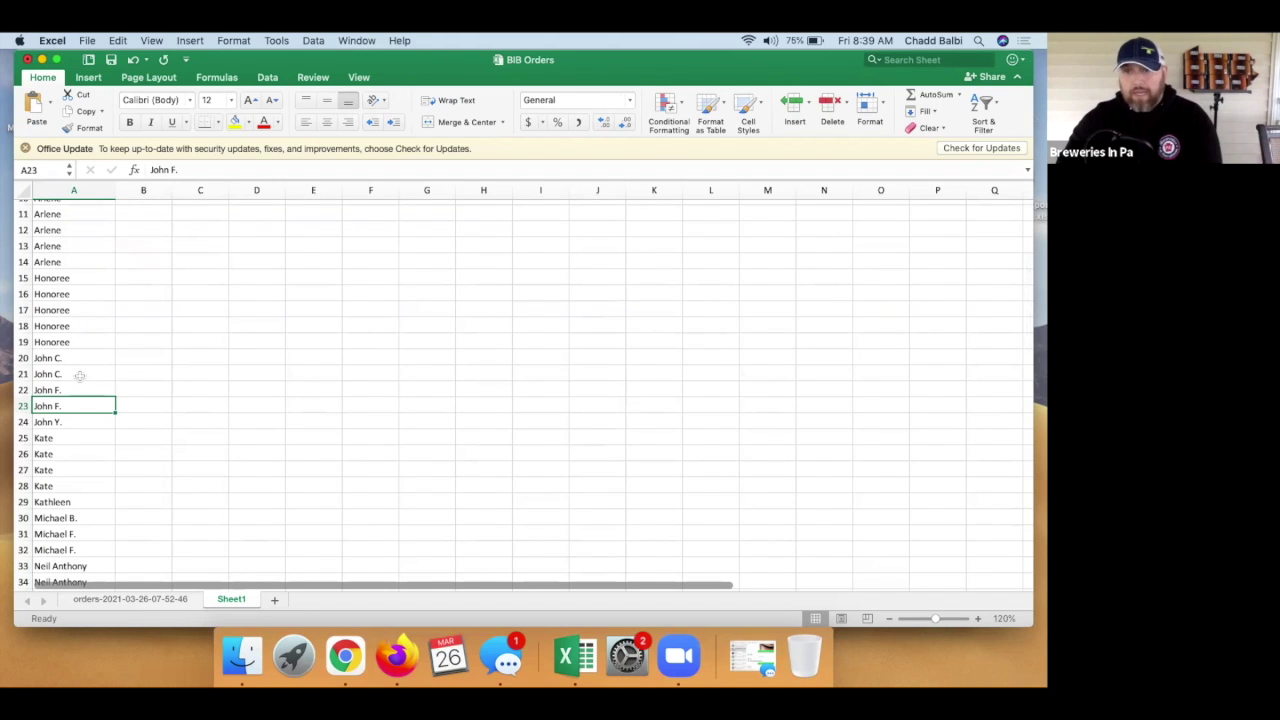
{"action": "scroll", "coordinate": [79, 376], "scroll_direction": "down", "scroll_amount": 1}
{"action": "scroll", "coordinate": [79, 376], "scroll_direction": "down", "scroll_amount": 1}
{"action": "scroll", "coordinate": [79, 376], "scroll_direction": "down", "scroll_amount": 1}
{"action": "scroll", "coordinate": [79, 377], "scroll_direction": "down", "scroll_amount": 5}
{"action": "scroll", "coordinate": [79, 377], "scroll_direction": "up", "scroll_amount": 5}
{"action": "scroll", "coordinate": [79, 377], "scroll_direction": "up", "scroll_amount": 4}
{"action": "scroll", "coordinate": [79, 377], "scroll_direction": "up", "scroll_amount": 1}
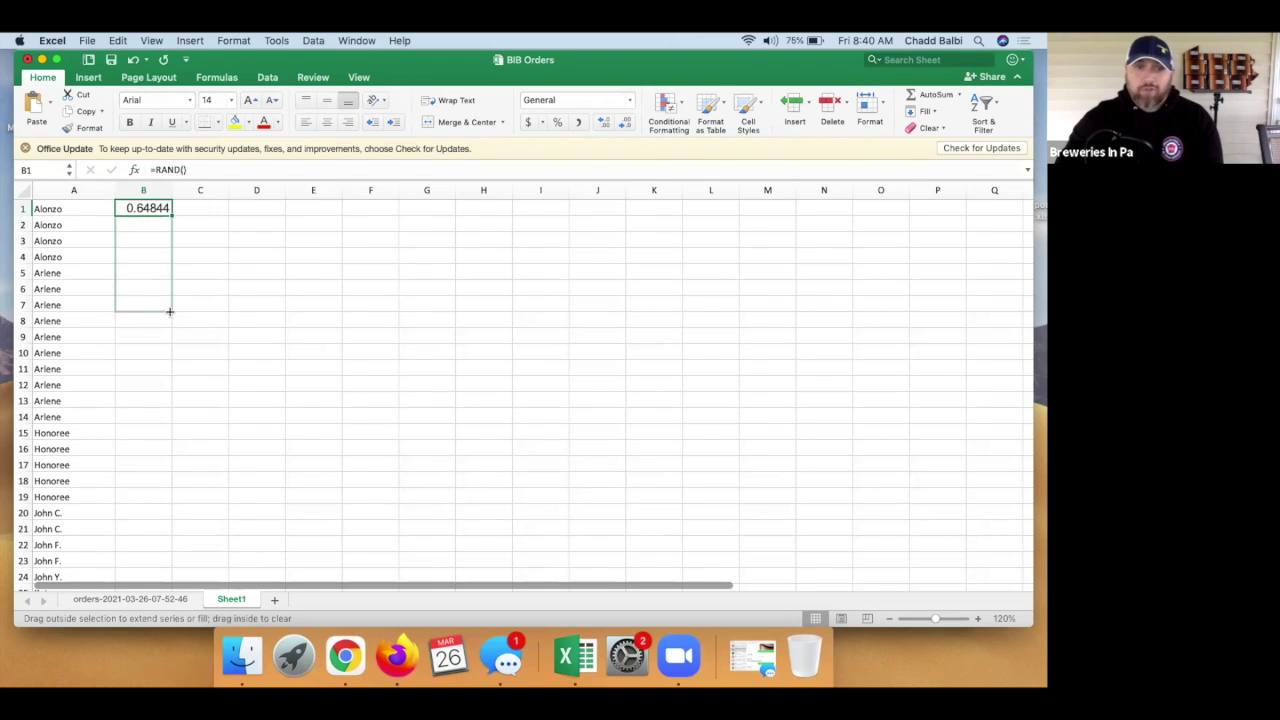
Step: Fill the =RAND() formula from B1 down to B65 beside every entrant name
{"action": "left_click_drag", "start_coordinate": [151, 559], "coordinate": [151, 592]}
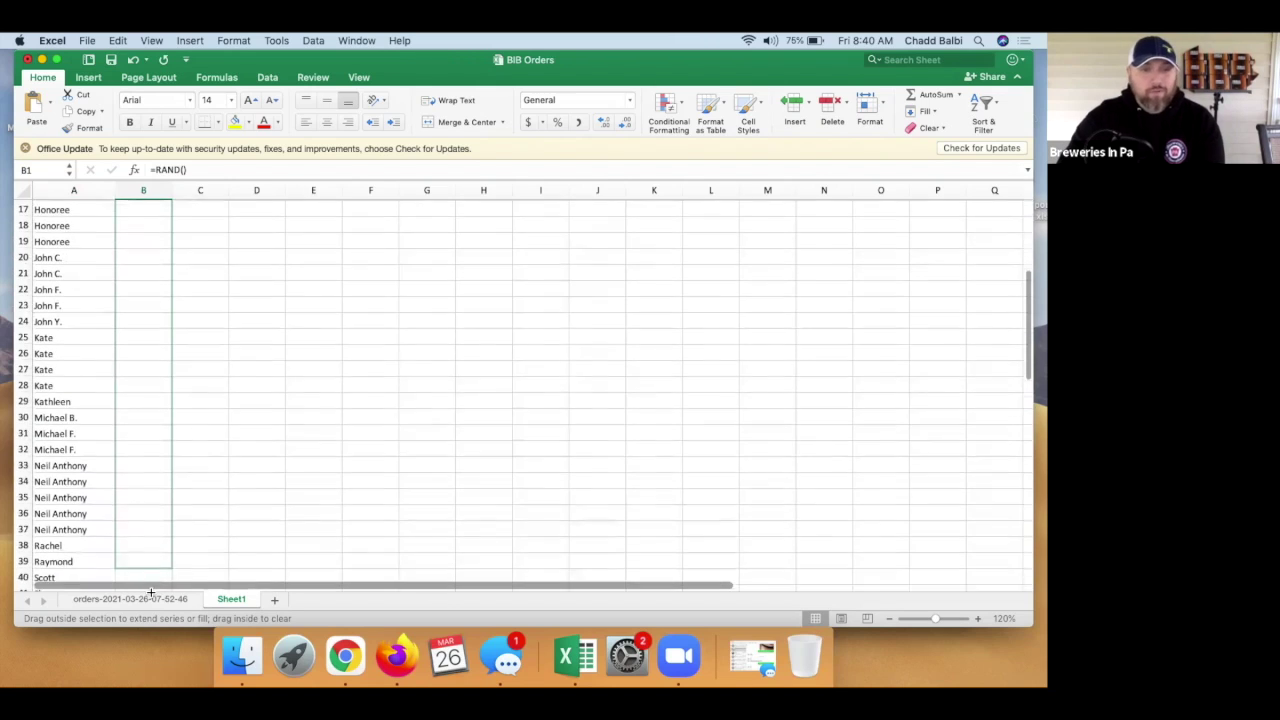
{"action": "left_click_drag", "start_coordinate": [151, 593], "coordinate": [152, 540]}
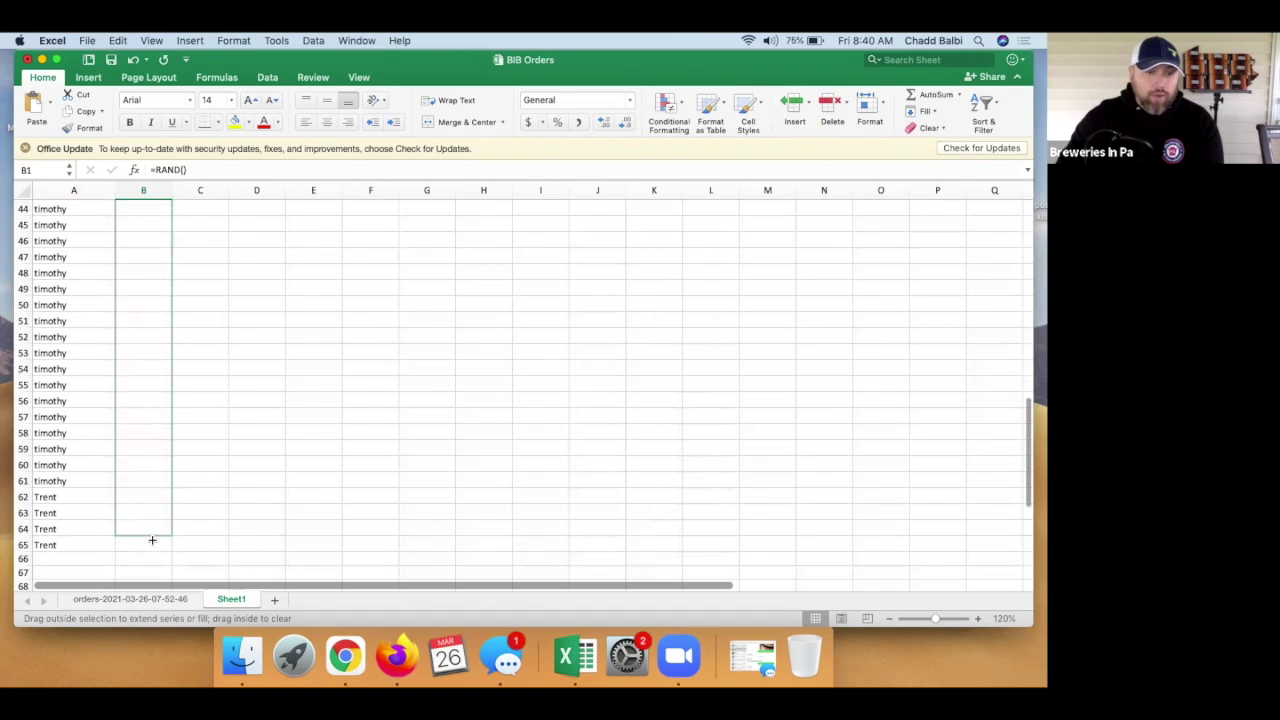
{"action": "left_click_drag", "start_coordinate": [152, 540], "coordinate": [152, 551]}
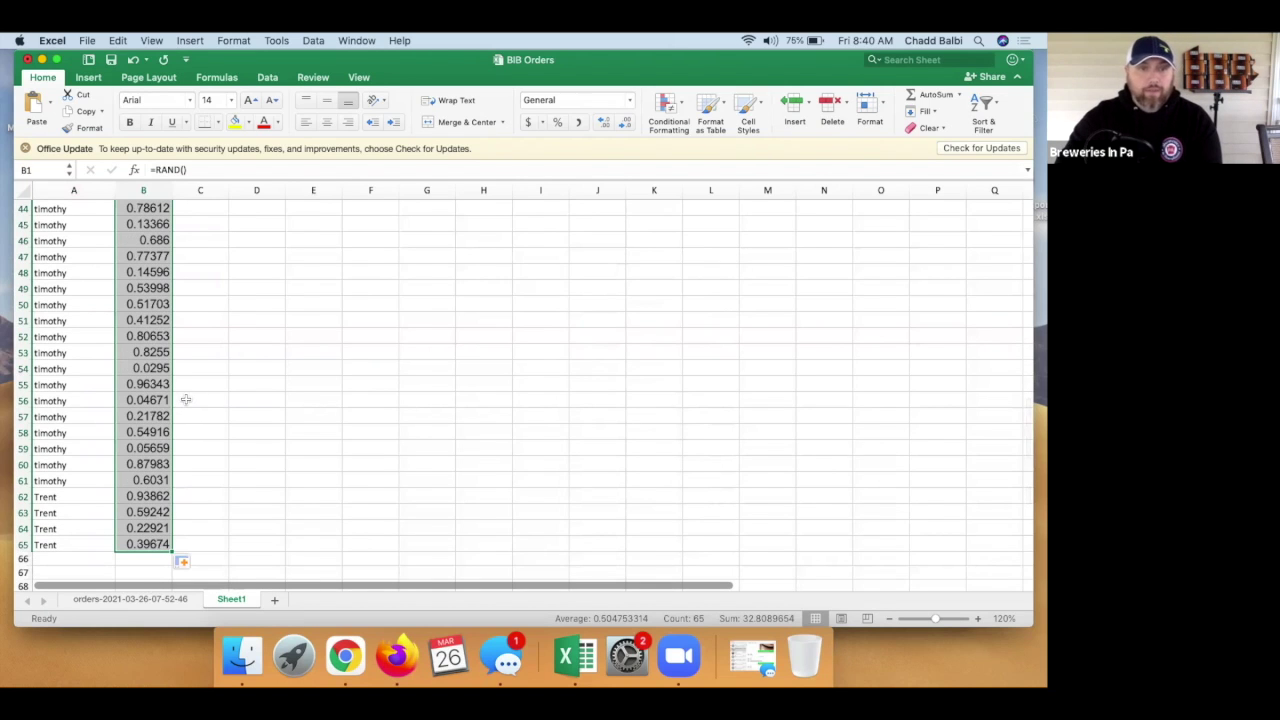
{"action": "scroll", "coordinate": [155, 425], "scroll_direction": "up", "scroll_amount": 1}
{"action": "scroll", "coordinate": [155, 425], "scroll_direction": "up", "scroll_amount": 2}
{"action": "scroll", "coordinate": [155, 425], "scroll_direction": "up", "scroll_amount": 1}
{"action": "scroll", "coordinate": [155, 425], "scroll_direction": "up", "scroll_amount": 2}
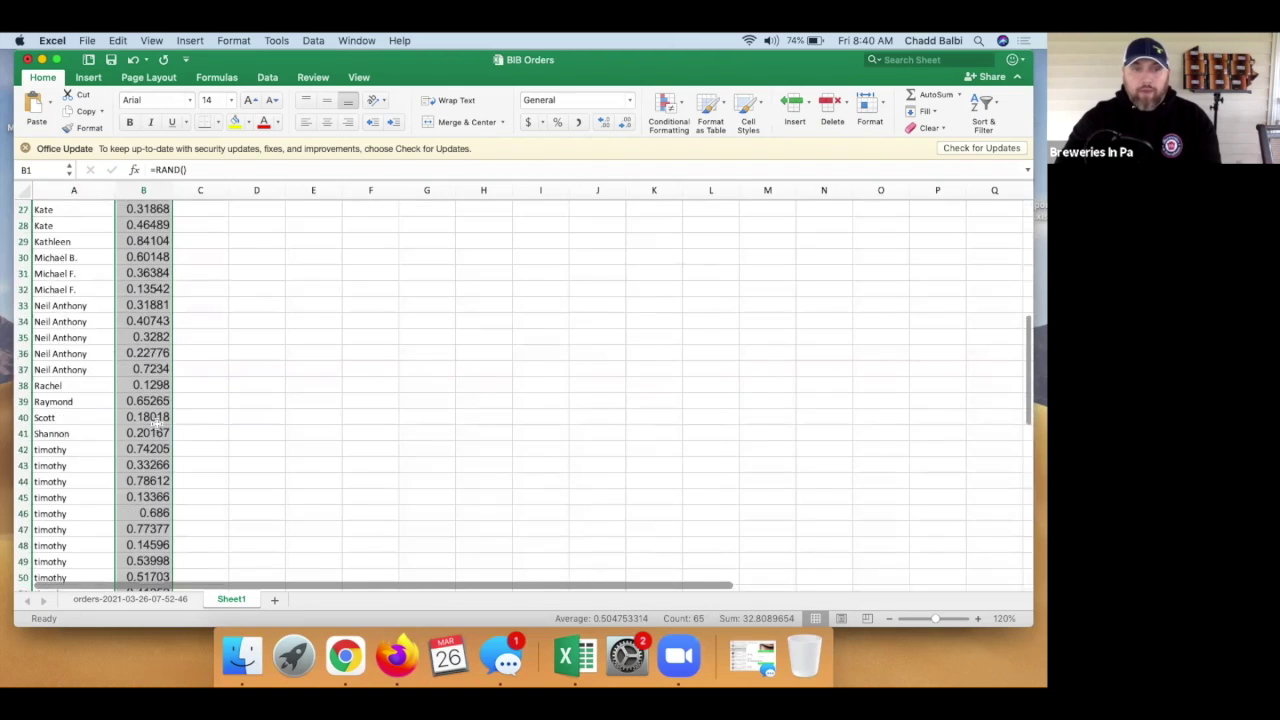
{"action": "scroll", "coordinate": [155, 425], "scroll_direction": "up", "scroll_amount": 3}
{"action": "scroll", "coordinate": [155, 425], "scroll_direction": "up", "scroll_amount": 2}
{"action": "scroll", "coordinate": [155, 425], "scroll_direction": "up", "scroll_amount": 2}
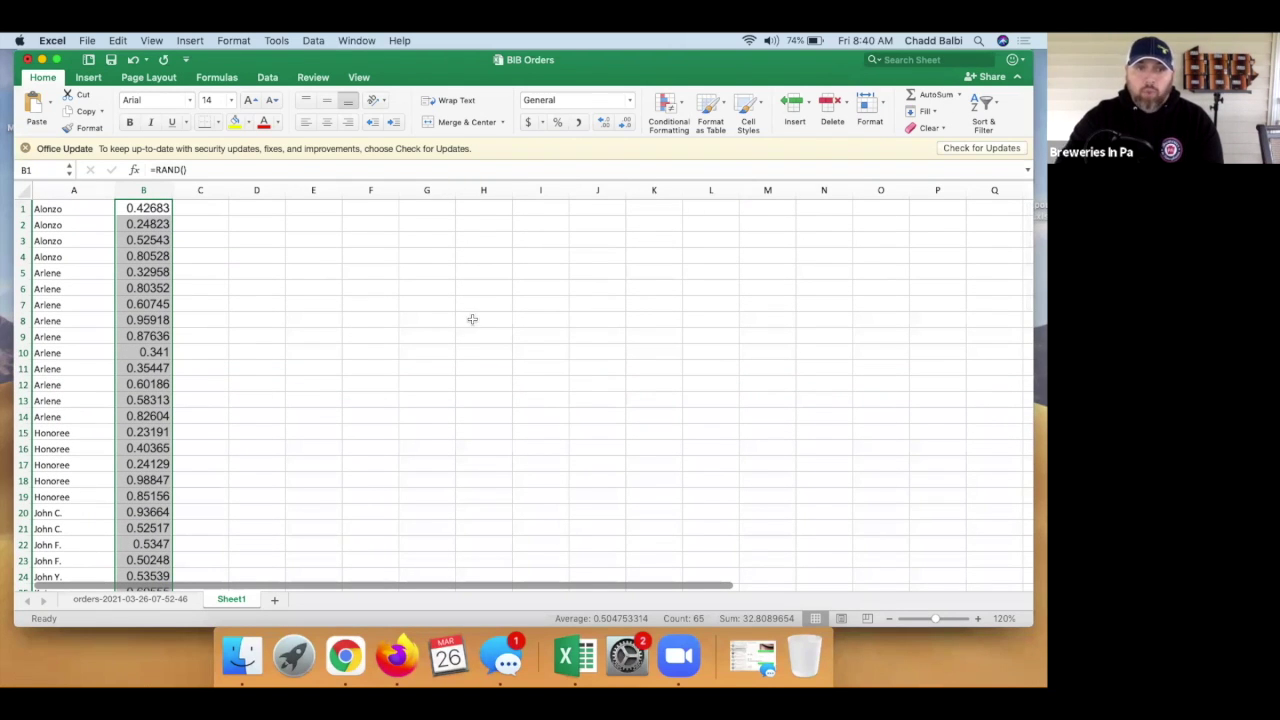
{"action": "left_click", "coordinate": [995, 110]}
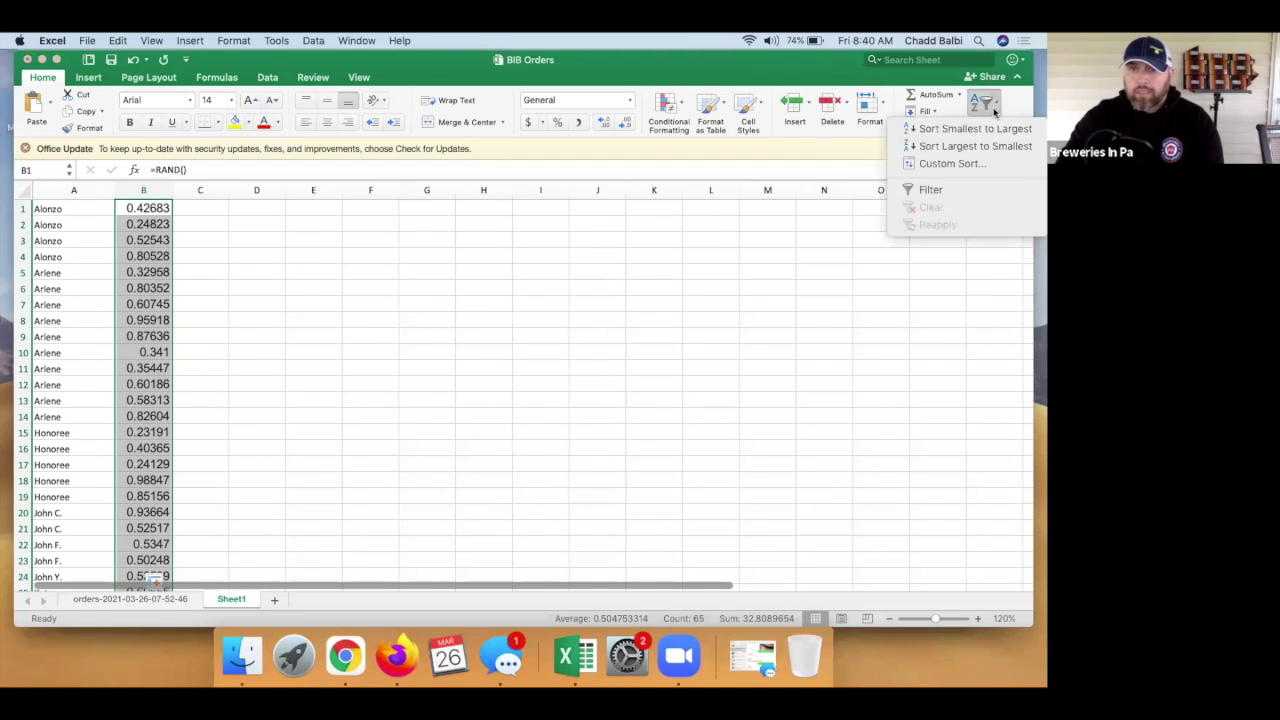
{"action": "left_click", "coordinate": [983, 145]}
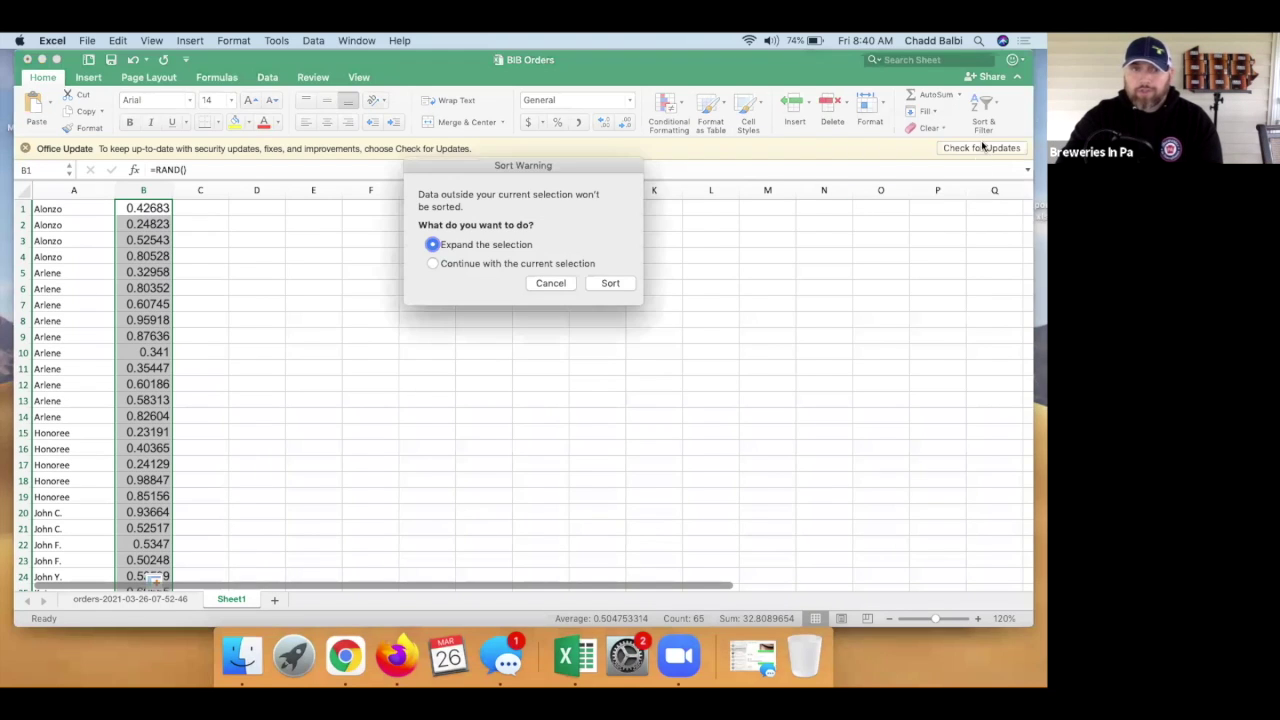
{"action": "left_click", "coordinate": [609, 285]}
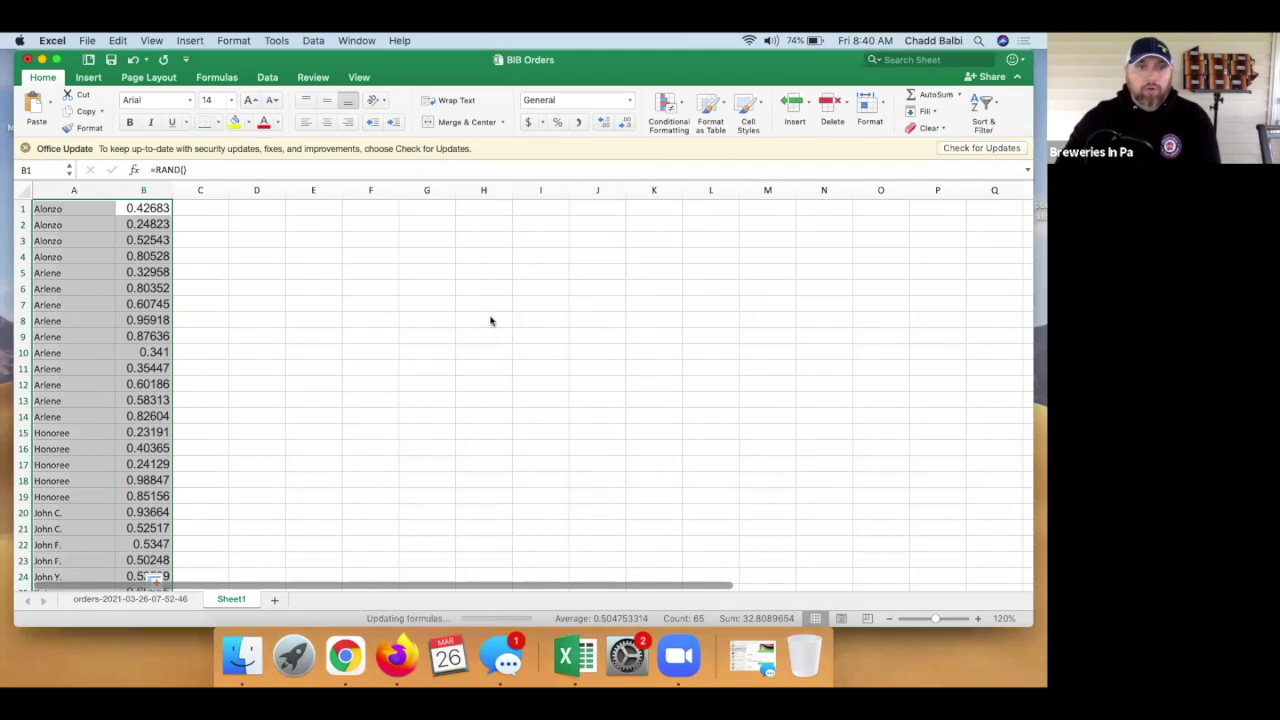
{"action": "left_click", "coordinate": [336, 335]}
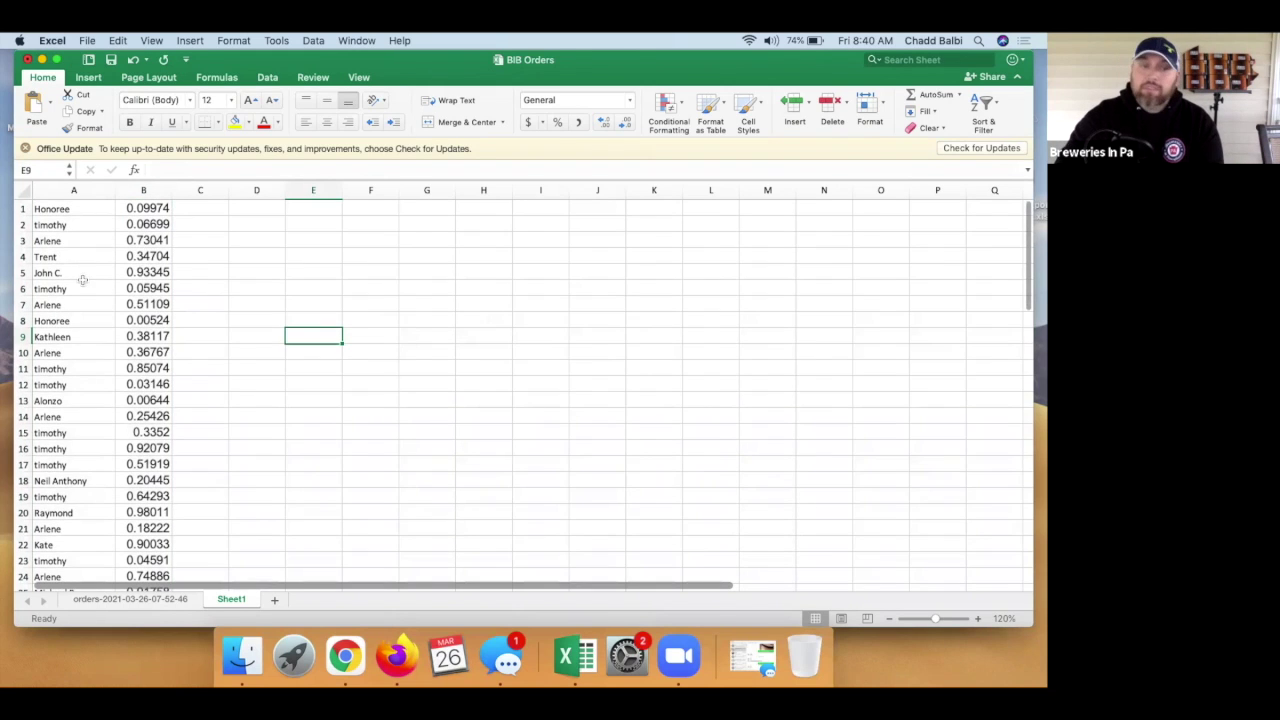
{"action": "scroll", "coordinate": [85, 280], "scroll_direction": "down", "scroll_amount": 3}
{"action": "scroll", "coordinate": [89, 287], "scroll_direction": "down", "scroll_amount": 2}
{"action": "scroll", "coordinate": [90, 288], "scroll_direction": "down", "scroll_amount": 1}
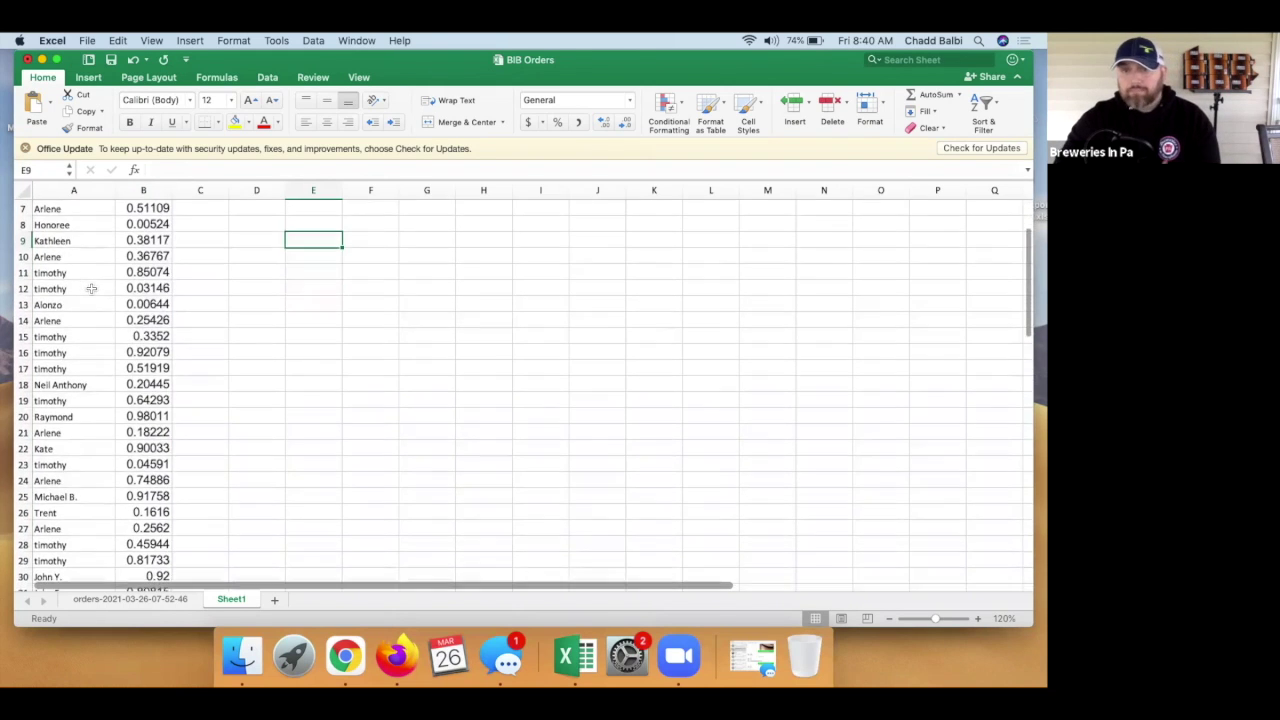
{"action": "scroll", "coordinate": [91, 290], "scroll_direction": "down", "scroll_amount": 3}
{"action": "scroll", "coordinate": [92, 292], "scroll_direction": "down", "scroll_amount": 2}
{"action": "scroll", "coordinate": [92, 292], "scroll_direction": "down", "scroll_amount": 2}
{"action": "scroll", "coordinate": [93, 292], "scroll_direction": "down", "scroll_amount": 3}
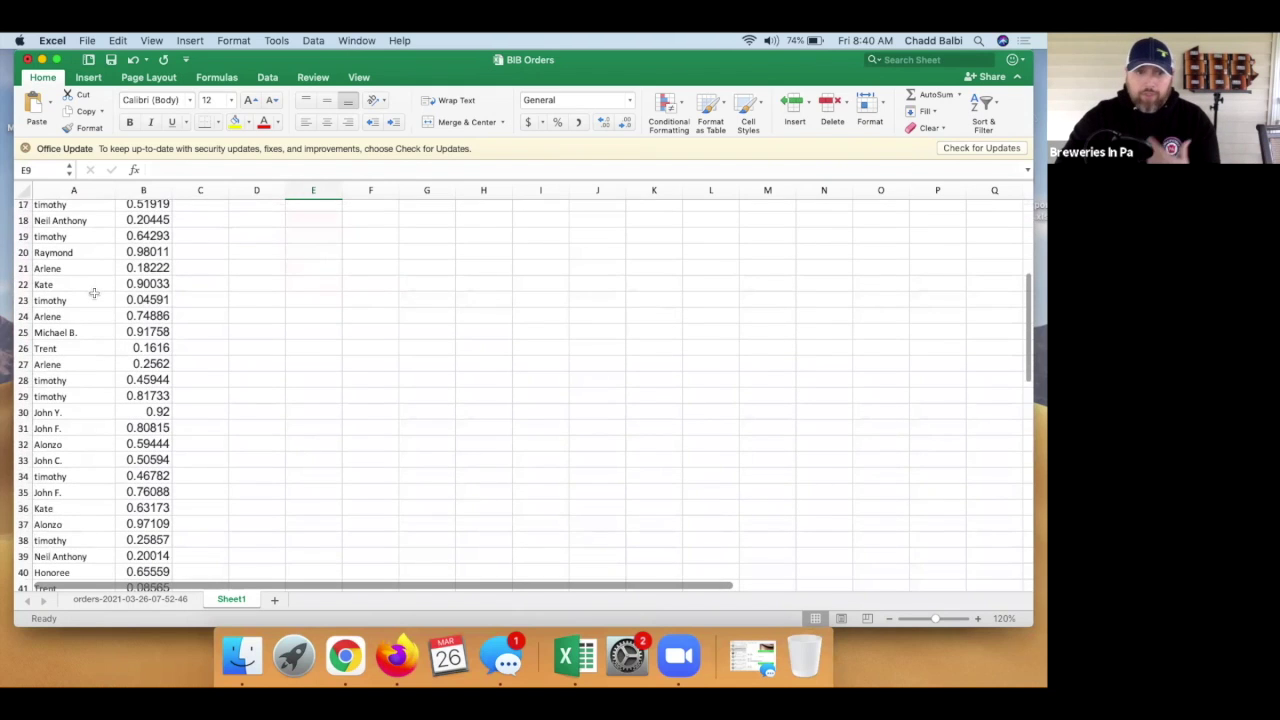
{"action": "scroll", "coordinate": [94, 293], "scroll_direction": "down", "scroll_amount": 2}
{"action": "scroll", "coordinate": [95, 293], "scroll_direction": "down", "scroll_amount": 2}
{"action": "scroll", "coordinate": [95, 293], "scroll_direction": "down", "scroll_amount": 1}
{"action": "scroll", "coordinate": [94, 293], "scroll_direction": "down", "scroll_amount": 2}
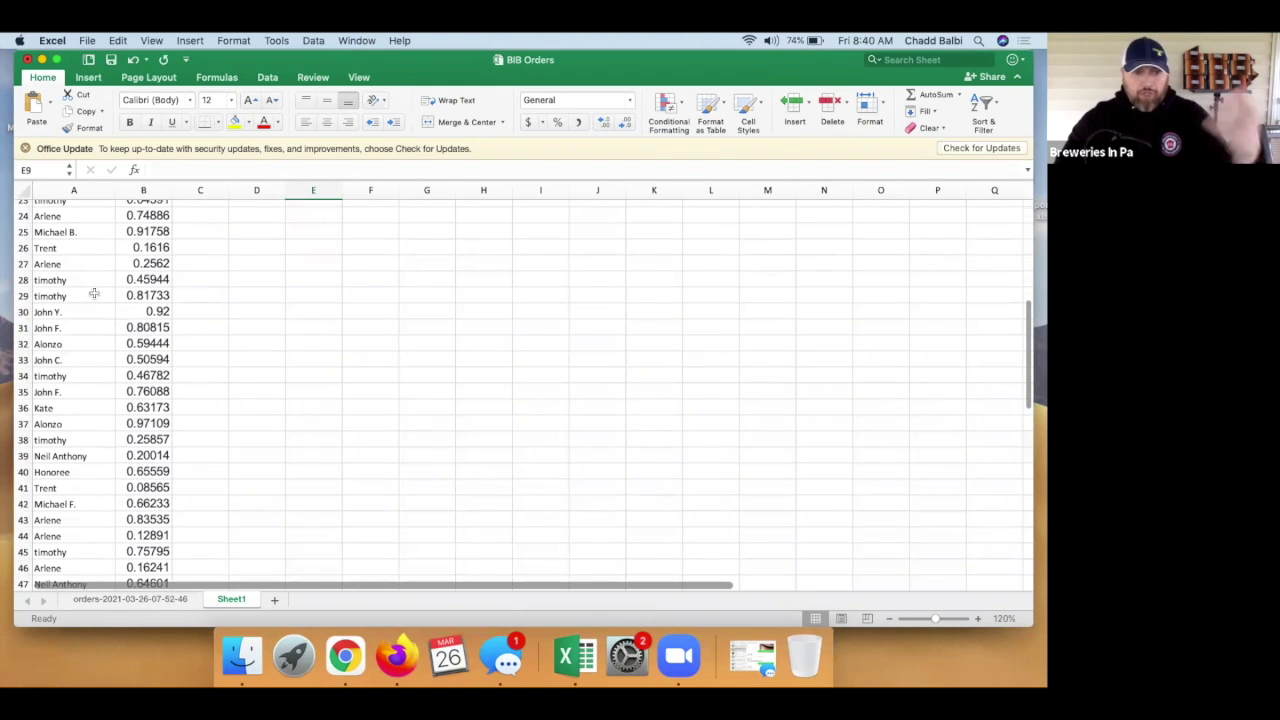
{"action": "scroll", "coordinate": [93, 293], "scroll_direction": "down", "scroll_amount": 1}
{"action": "scroll", "coordinate": [94, 293], "scroll_direction": "down", "scroll_amount": 4}
{"action": "scroll", "coordinate": [94, 293], "scroll_direction": "down", "scroll_amount": 4}
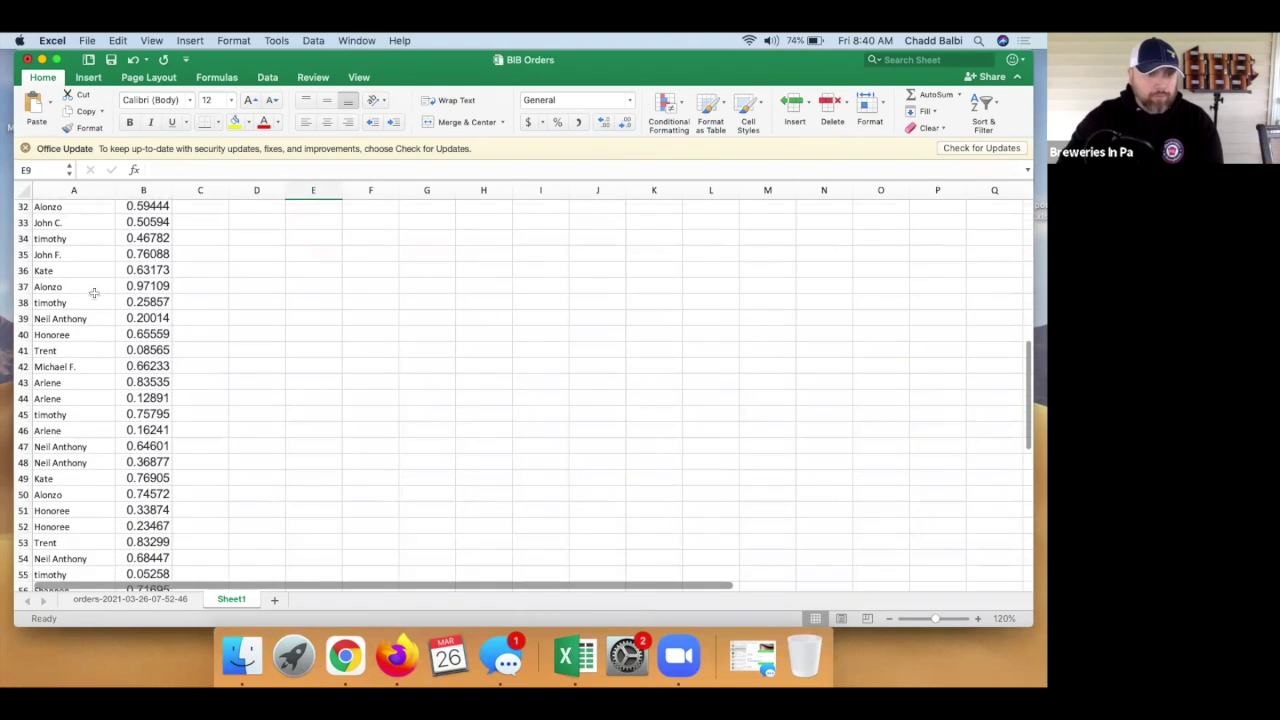
{"action": "scroll", "coordinate": [94, 293], "scroll_direction": "down", "scroll_amount": 2}
{"action": "scroll", "coordinate": [94, 293], "scroll_direction": "down", "scroll_amount": 4}
{"action": "scroll", "coordinate": [94, 293], "scroll_direction": "down", "scroll_amount": 7}
{"action": "scroll", "coordinate": [94, 293], "scroll_direction": "down", "scroll_amount": 3}
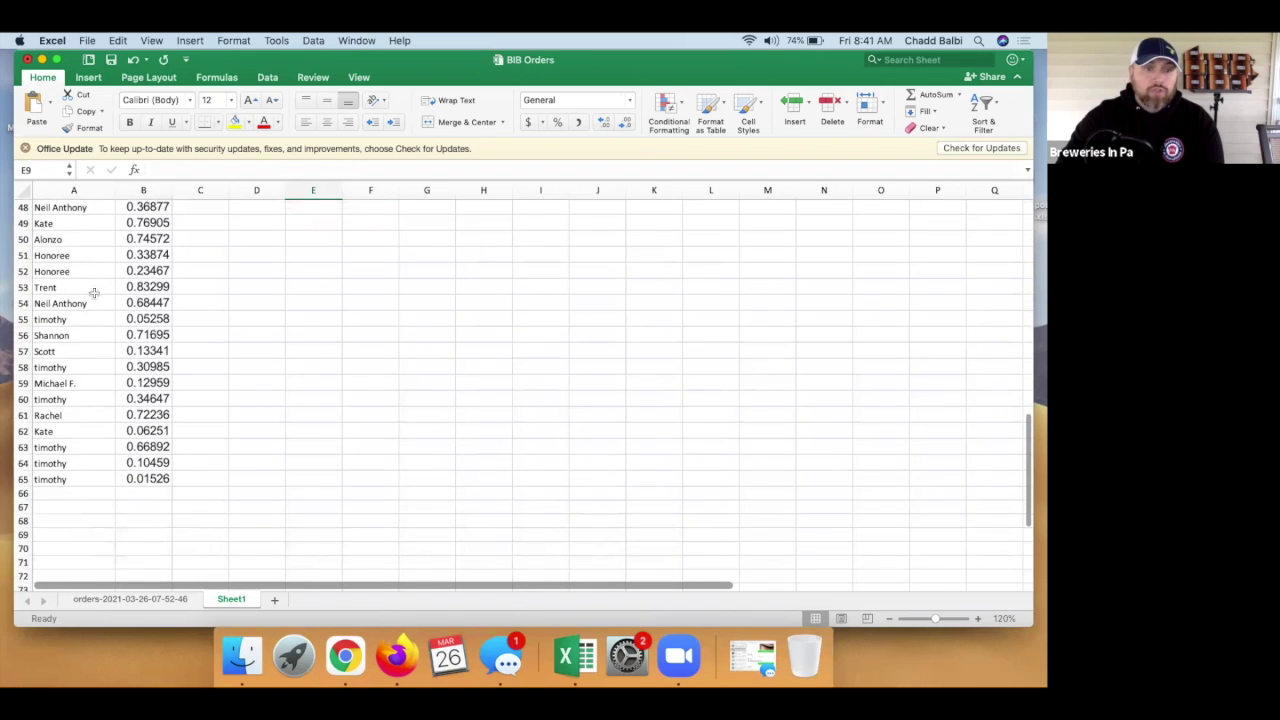
{"action": "scroll", "coordinate": [94, 293], "scroll_direction": "up", "scroll_amount": 5}
{"action": "scroll", "coordinate": [94, 293], "scroll_direction": "up", "scroll_amount": 3}
{"action": "scroll", "coordinate": [93, 295], "scroll_direction": "up", "scroll_amount": 4}
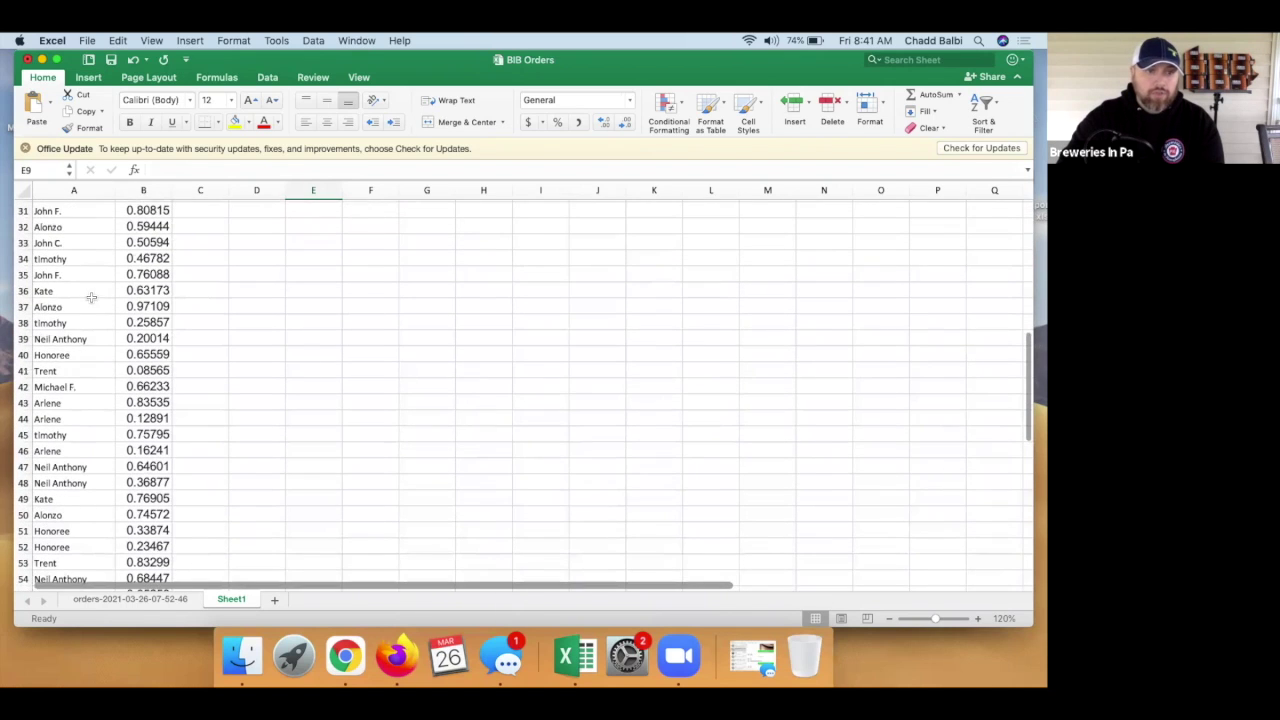
{"action": "scroll", "coordinate": [91, 296], "scroll_direction": "up", "scroll_amount": 2}
{"action": "scroll", "coordinate": [91, 296], "scroll_direction": "up", "scroll_amount": 3}
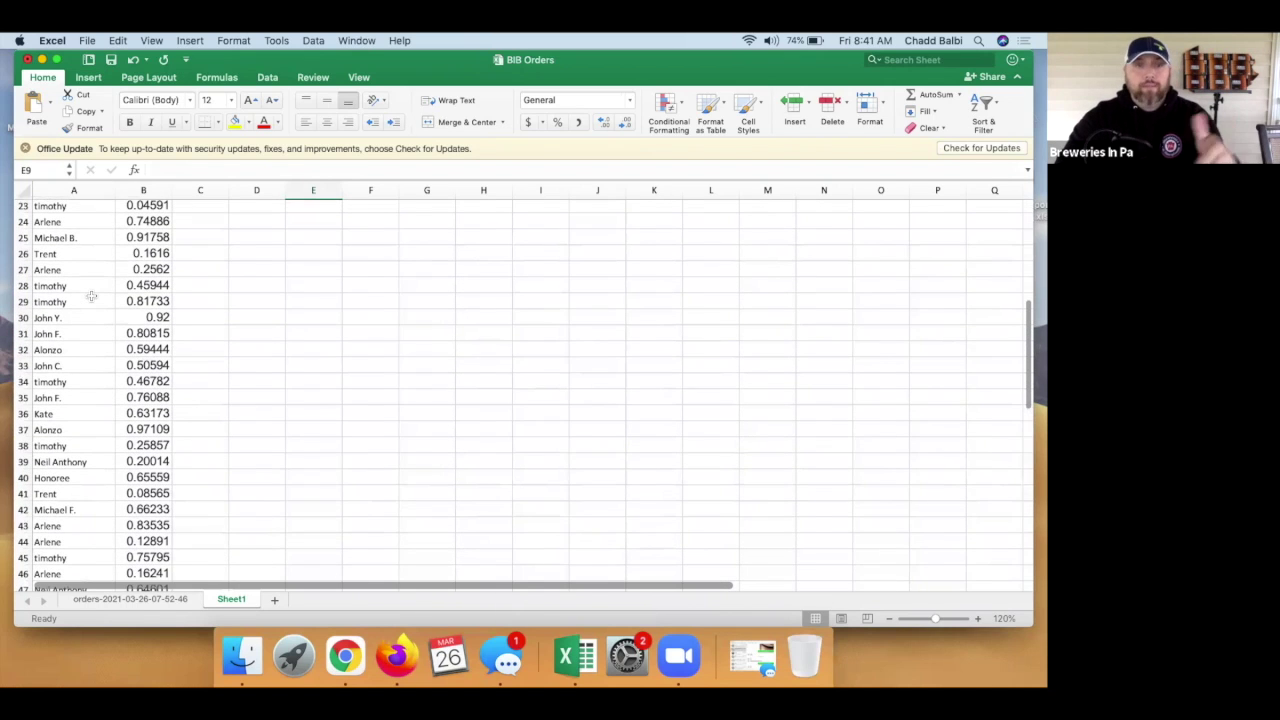
{"action": "scroll", "coordinate": [90, 297], "scroll_direction": "up", "scroll_amount": 1}
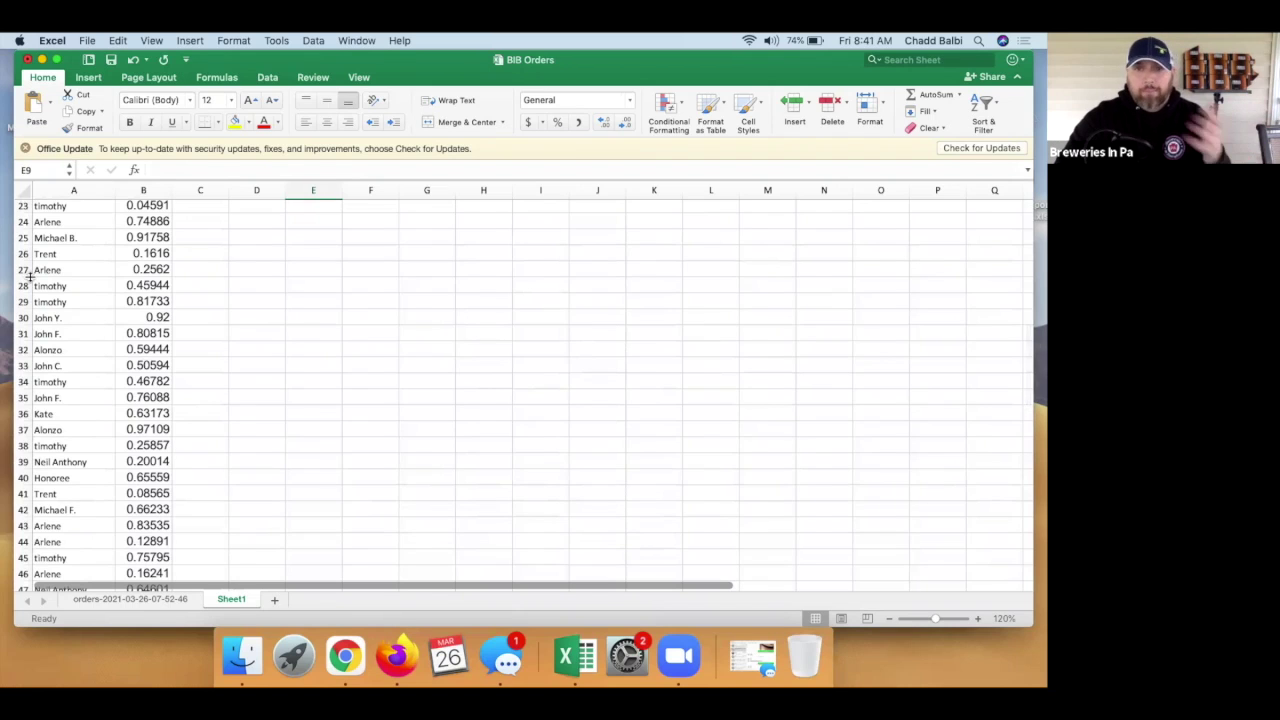
{"action": "scroll", "coordinate": [30, 277], "scroll_direction": "up", "scroll_amount": 4}
{"action": "scroll", "coordinate": [32, 279], "scroll_direction": "up", "scroll_amount": 4}
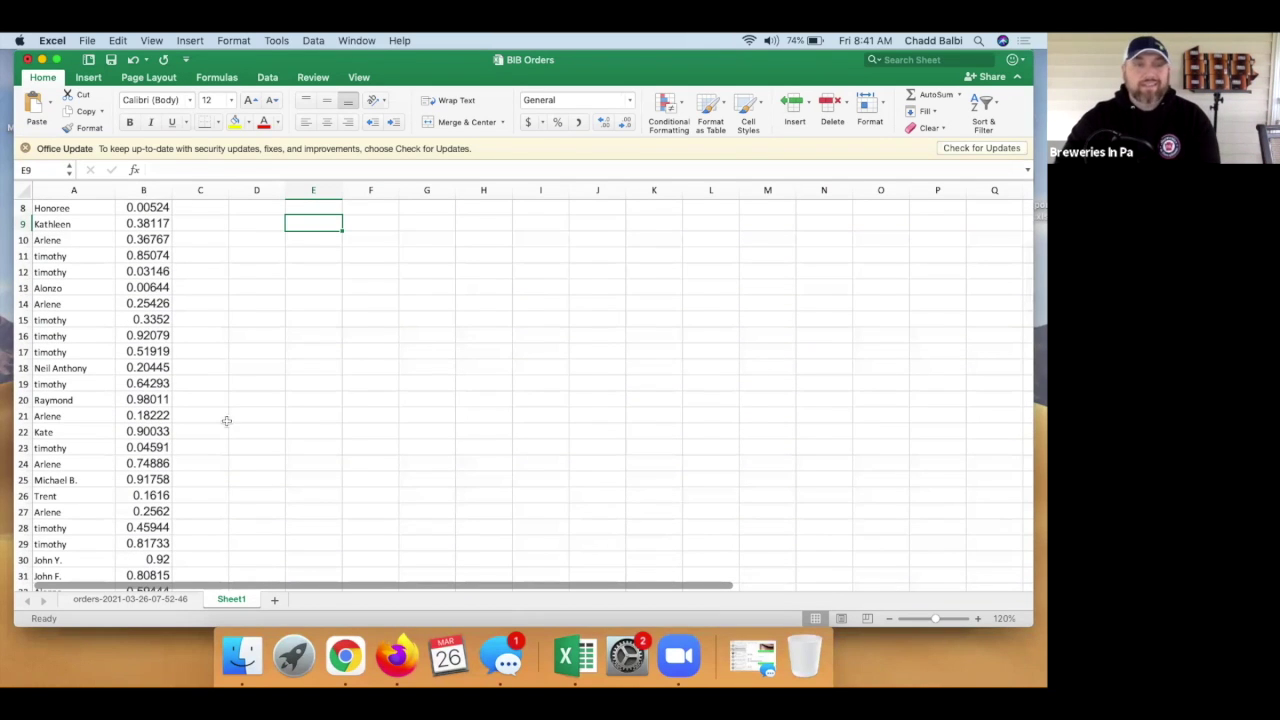
{"action": "scroll", "coordinate": [221, 422], "scroll_direction": "up", "scroll_amount": 2}
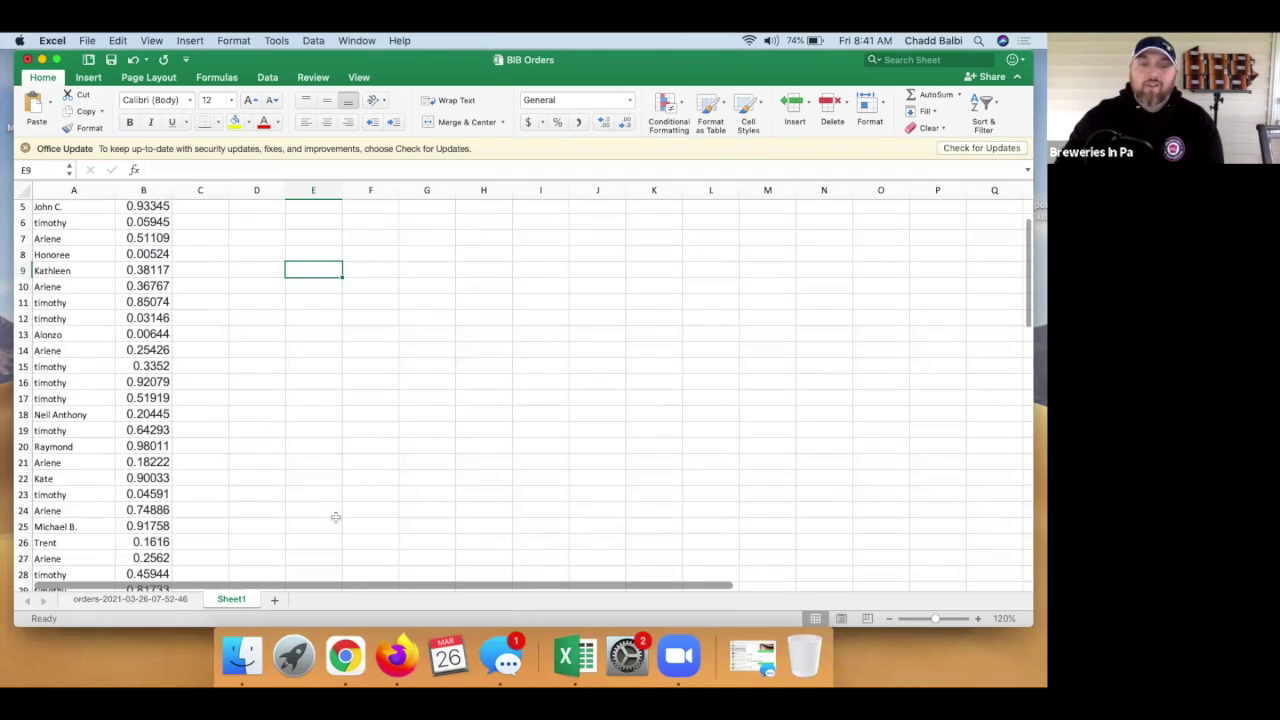
Step: Confirm in Excel that the last entrant sits in row 65
{"action": "left_click", "coordinate": [345, 655]}
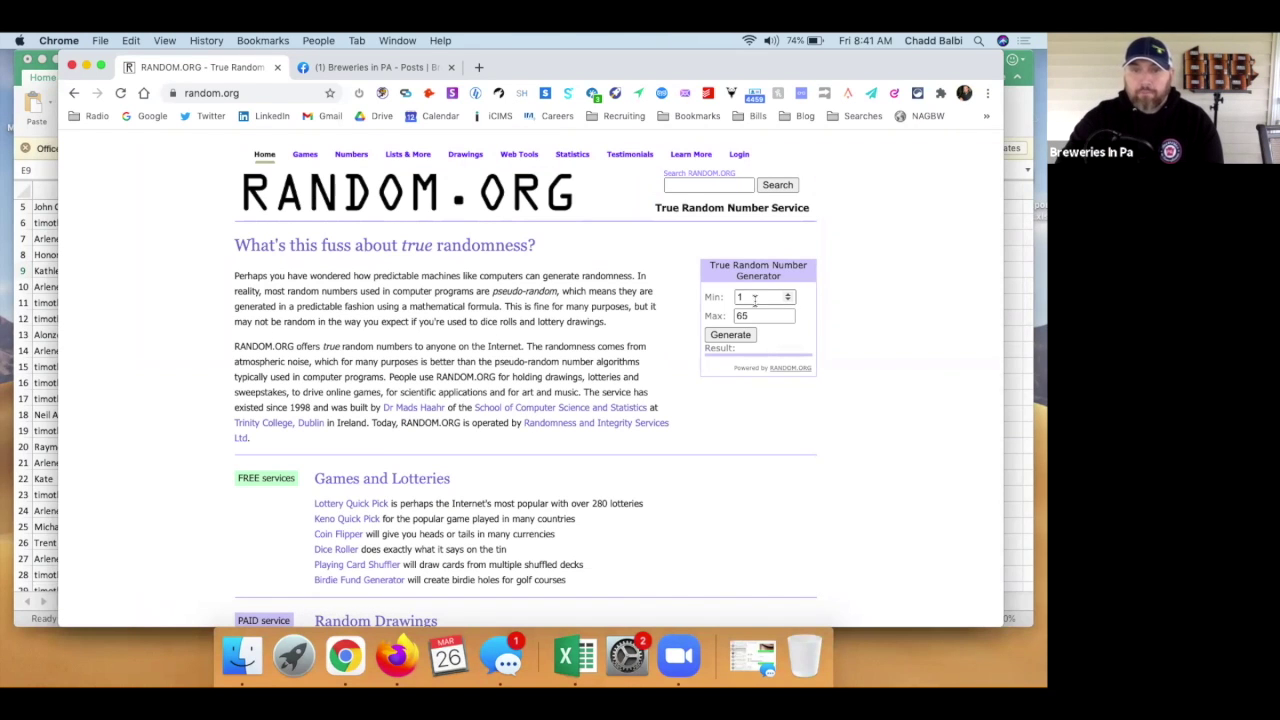
{"action": "left_click", "coordinate": [38, 384]}
{"action": "scroll", "coordinate": [60, 300], "scroll_direction": "up", "scroll_amount": 4}
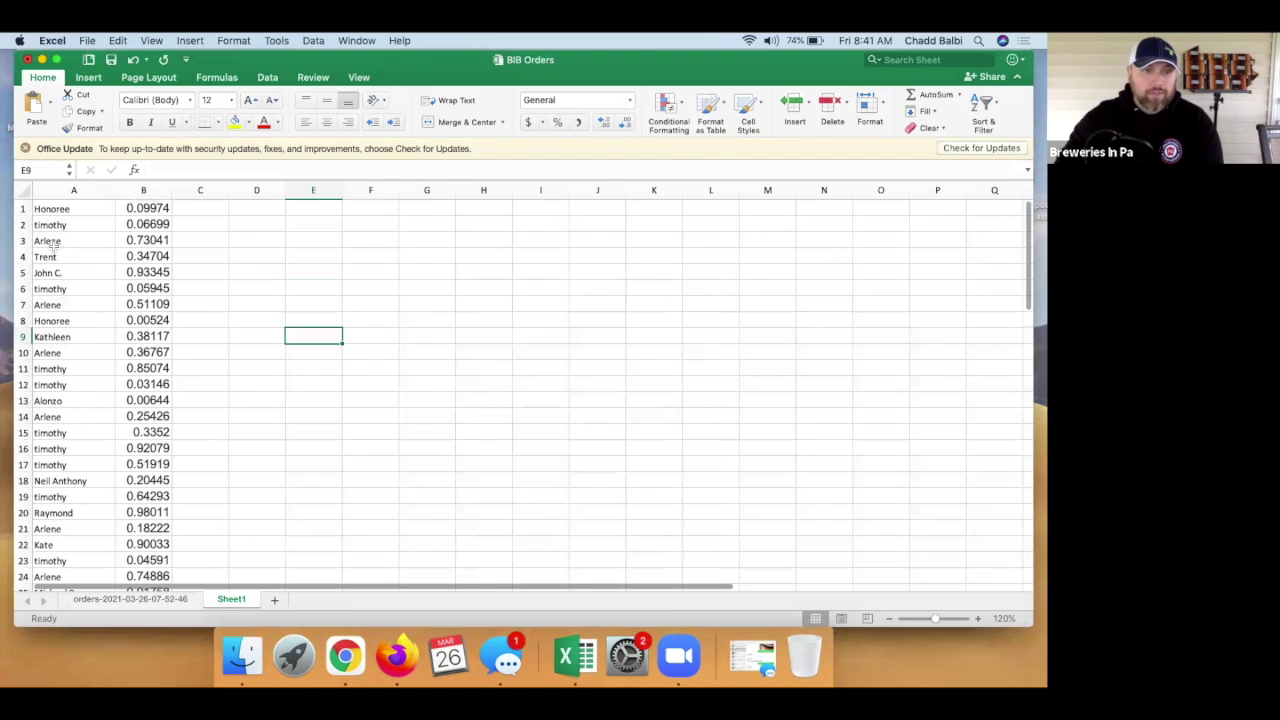
{"action": "scroll", "coordinate": [60, 280], "scroll_direction": "down", "scroll_amount": 1}
{"action": "scroll", "coordinate": [100, 340], "scroll_direction": "down", "scroll_amount": 6}
{"action": "scroll", "coordinate": [105, 340], "scroll_direction": "down", "scroll_amount": 3}
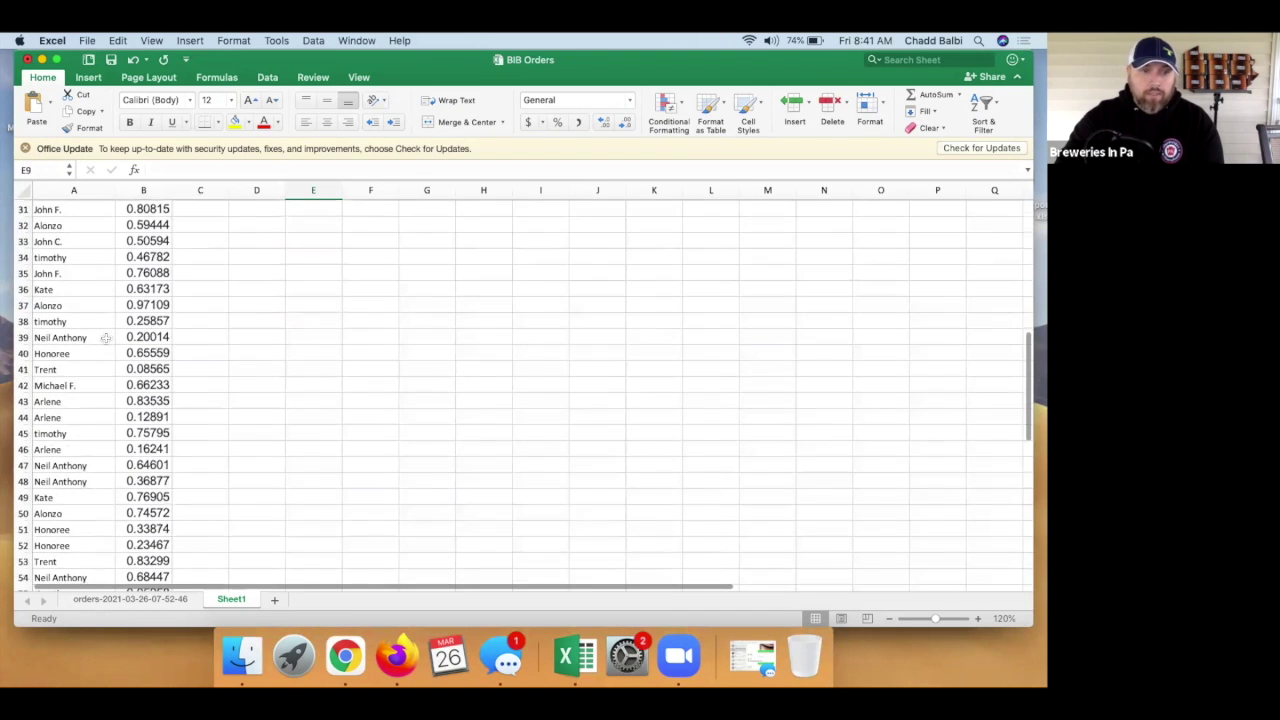
{"action": "scroll", "coordinate": [118, 338], "scroll_direction": "down", "scroll_amount": 3}
{"action": "scroll", "coordinate": [110, 380], "scroll_direction": "down", "scroll_amount": 1}
{"action": "left_click", "coordinate": [84, 543]}
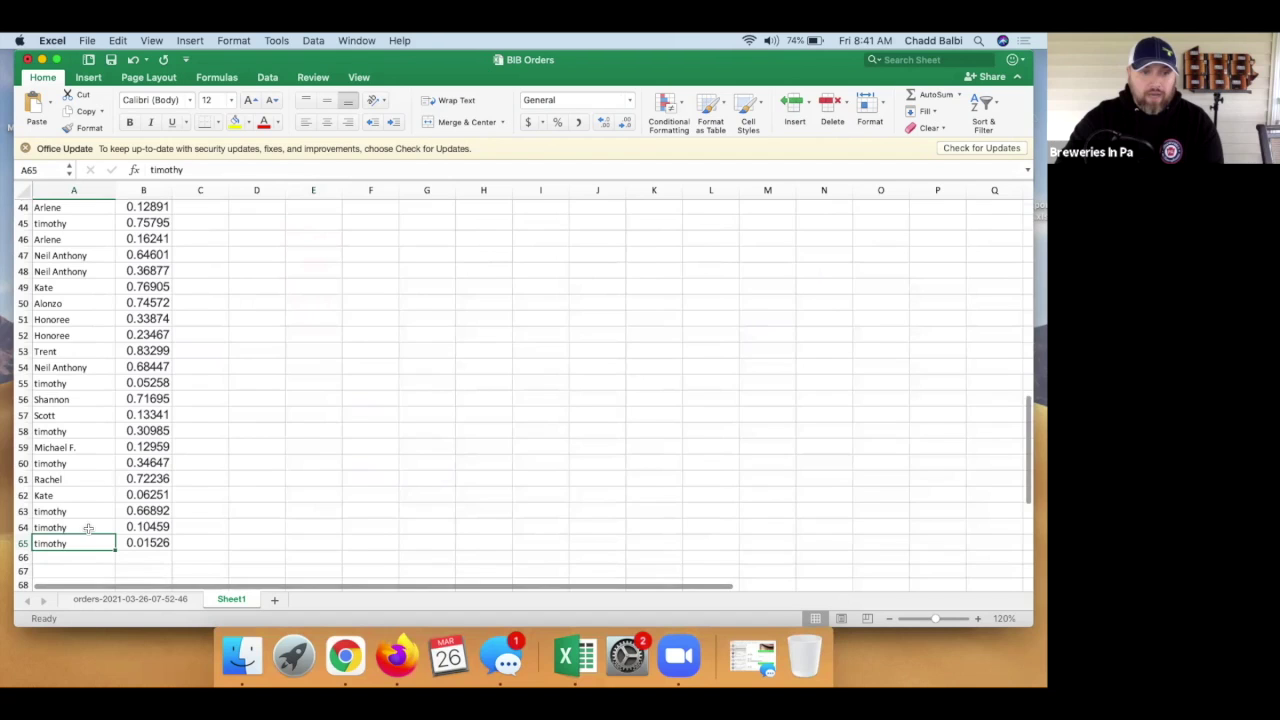
{"action": "scroll", "coordinate": [83, 491], "scroll_direction": "up", "scroll_amount": 5}
{"action": "scroll", "coordinate": [80, 485], "scroll_direction": "up", "scroll_amount": 5}
{"action": "scroll", "coordinate": [78, 483], "scroll_direction": "up", "scroll_amount": 5}
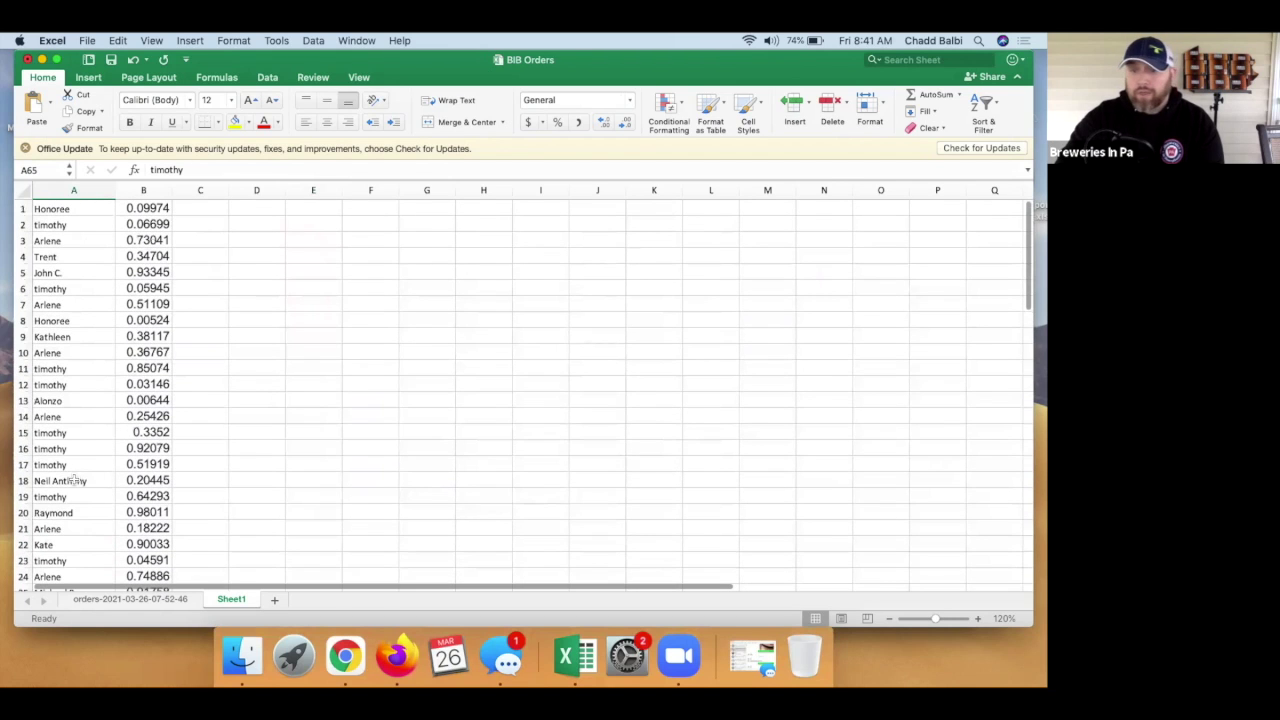
Step: Recheck the entrant list, then draw 18 from 1–65 on RANDOM.ORG
{"action": "left_click", "coordinate": [344, 658]}
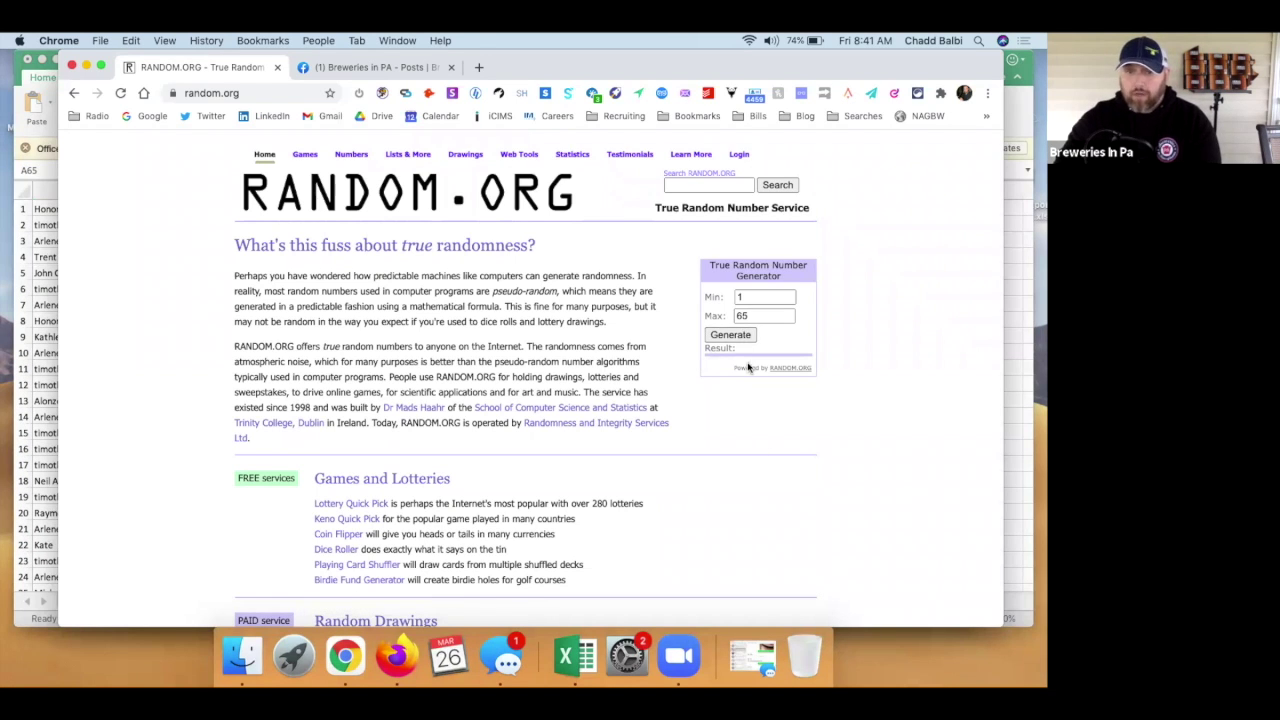
{"action": "left_click", "coordinate": [45, 372]}
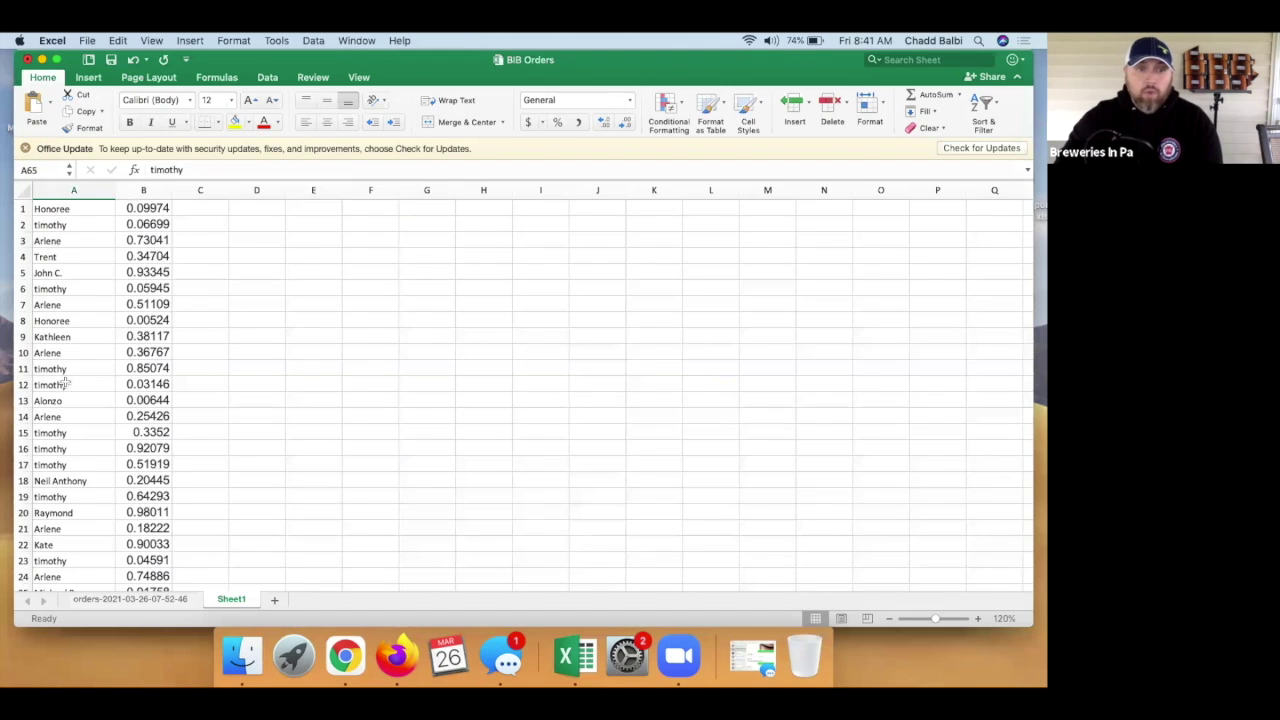
{"action": "scroll", "coordinate": [60, 380], "scroll_direction": "down", "scroll_amount": 2}
{"action": "scroll", "coordinate": [65, 381], "scroll_direction": "down", "scroll_amount": 2}
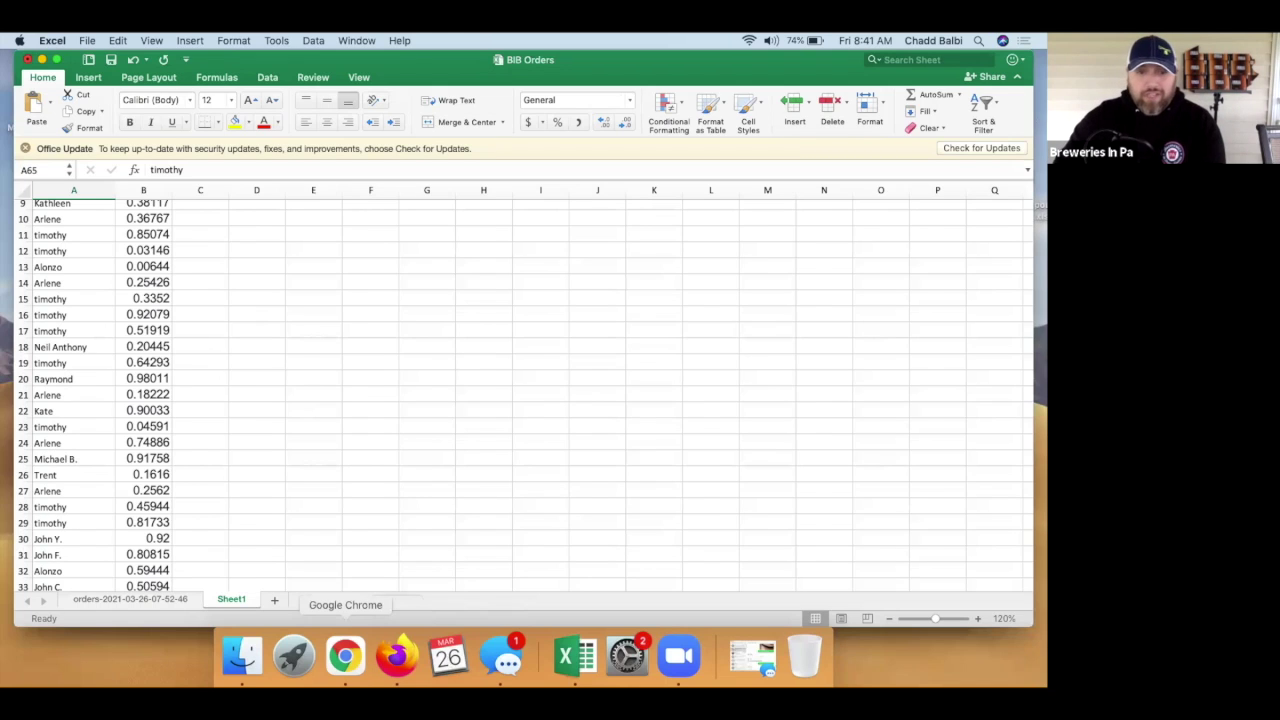
{"action": "left_click", "coordinate": [346, 643]}
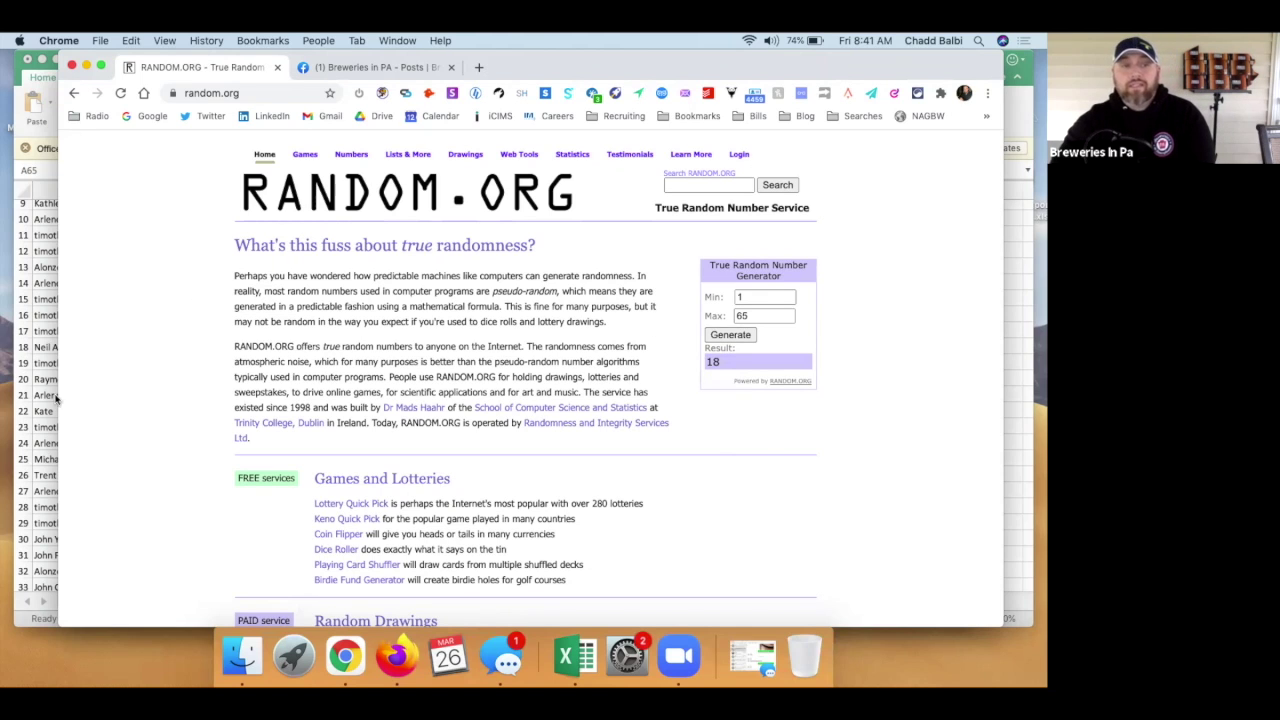
{"action": "left_click", "coordinate": [45, 362]}
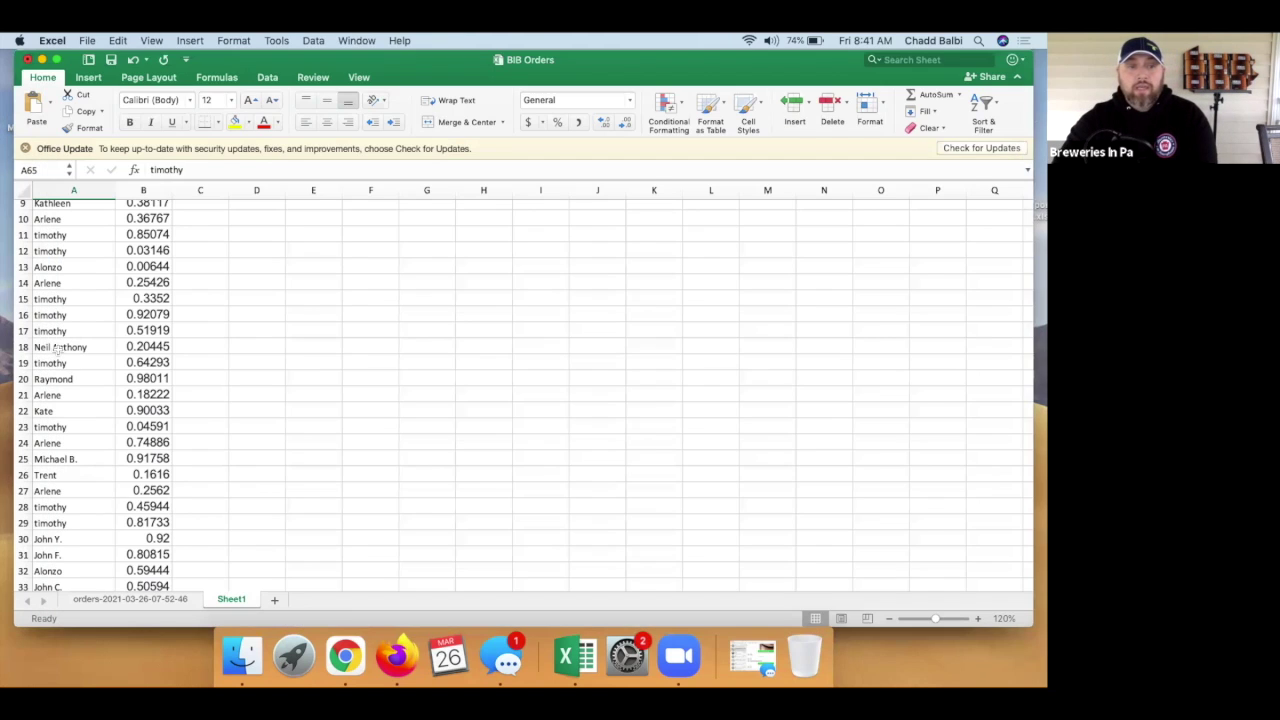